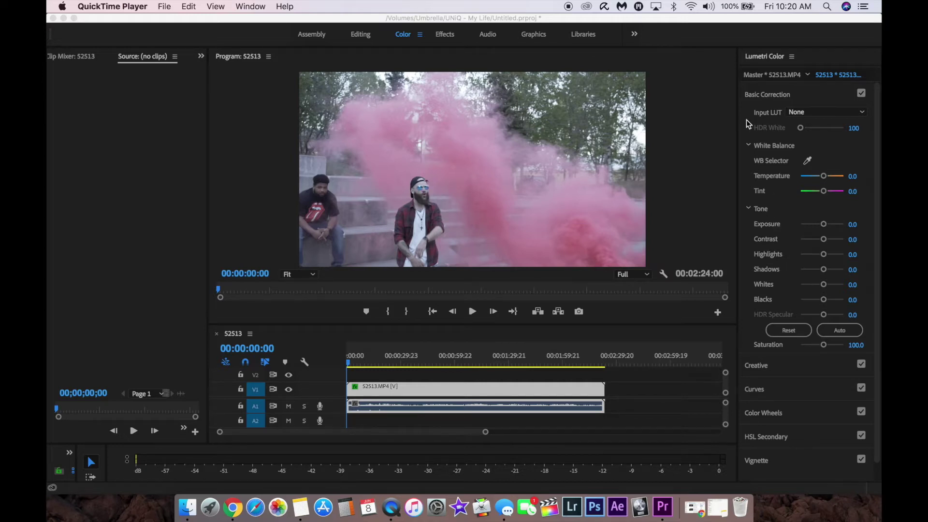
# Check the Premiere Pro version in the About window, then close it
pyautogui.click(123, 159)
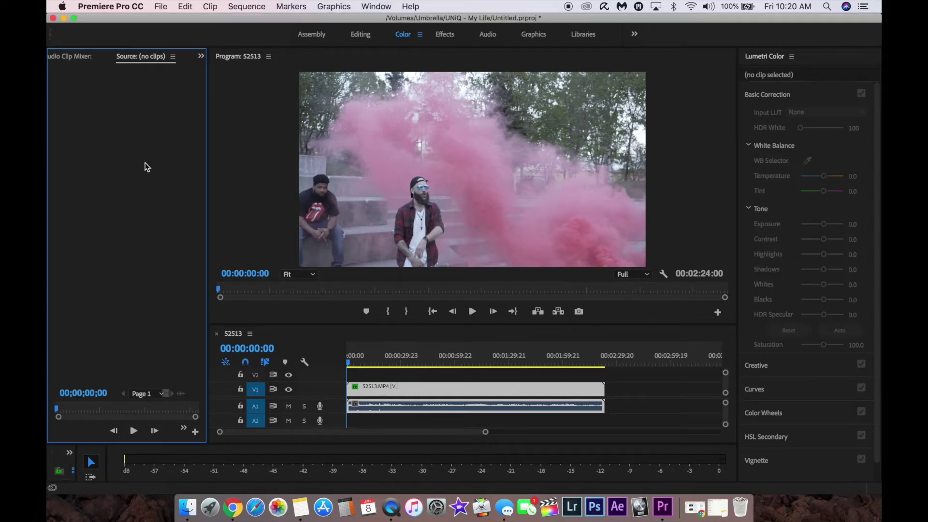
pyautogui.click(122, 7)
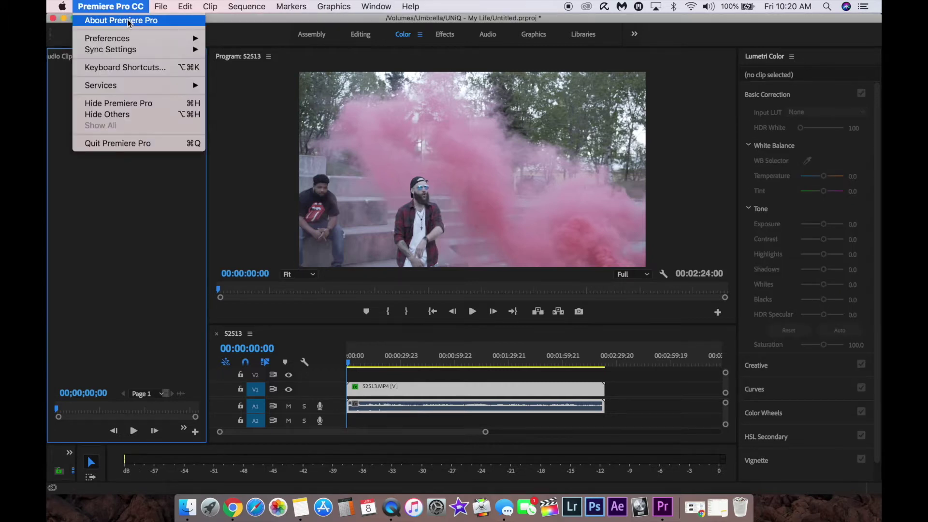
pyautogui.click(133, 24)
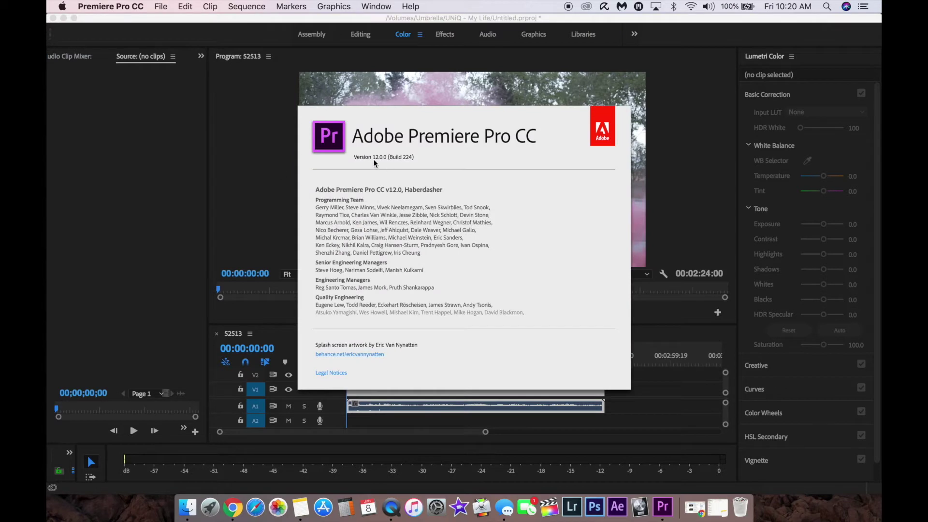
pyautogui.click(517, 158)
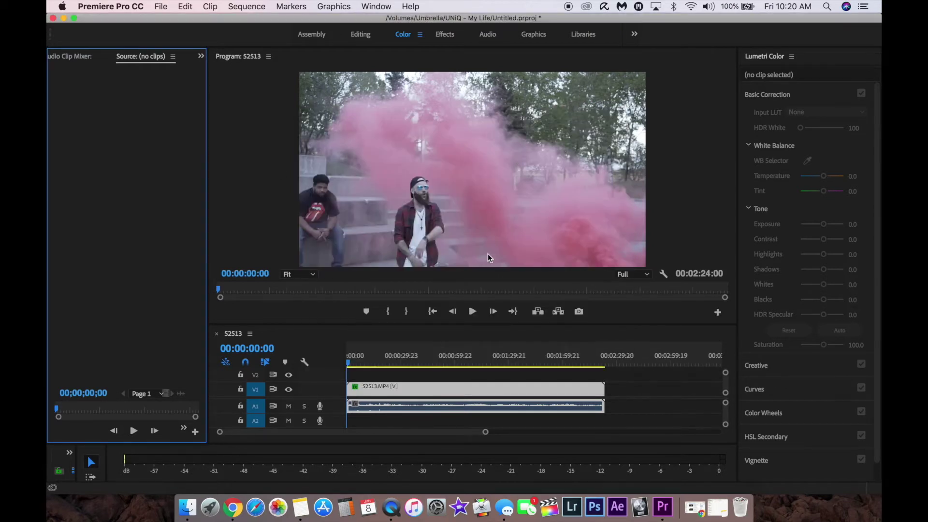
# Play the ungraded 52513 sequence, stop it, then play it briefly again
pyautogui.click(335, 341)
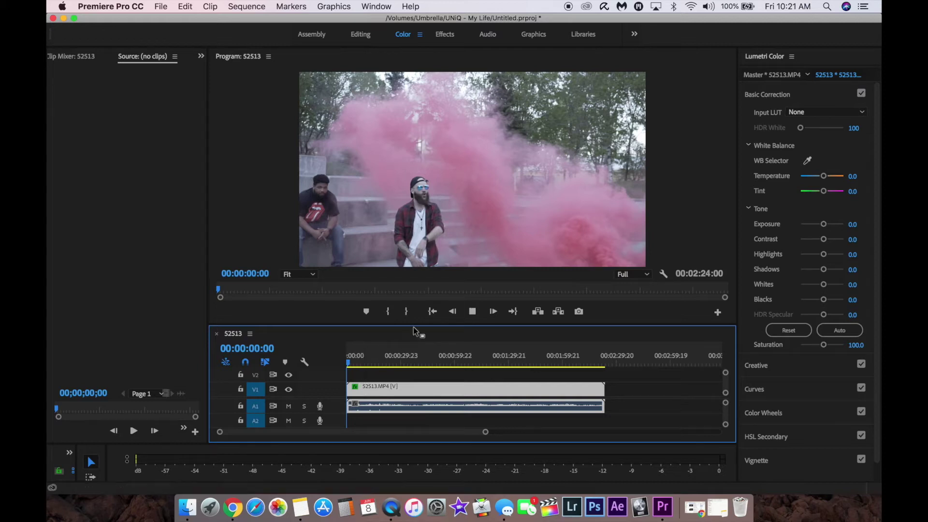
pyautogui.press('space')
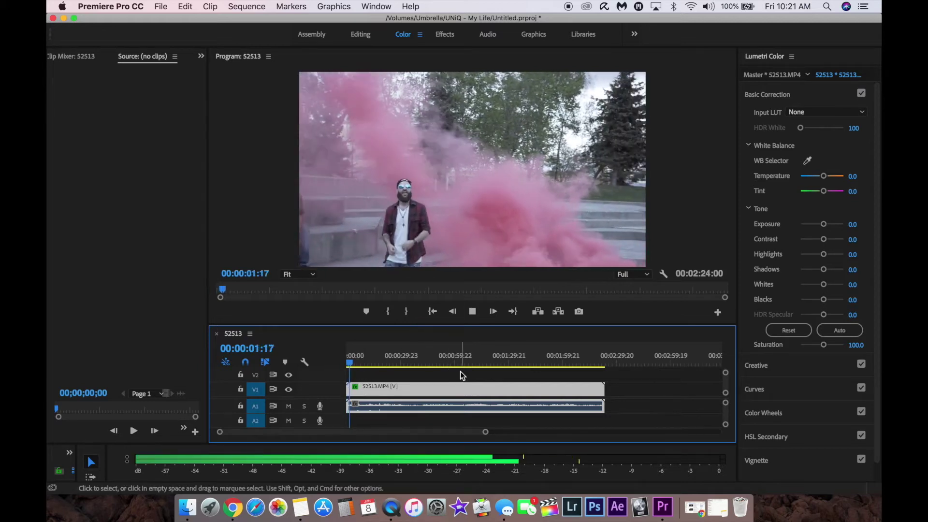
pyautogui.press('space')
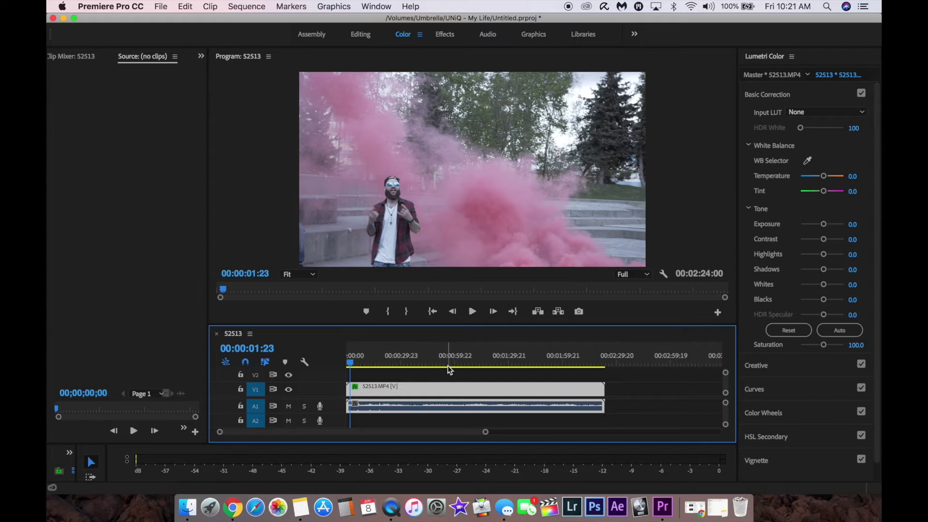
pyautogui.press('space')
pyautogui.press('space')
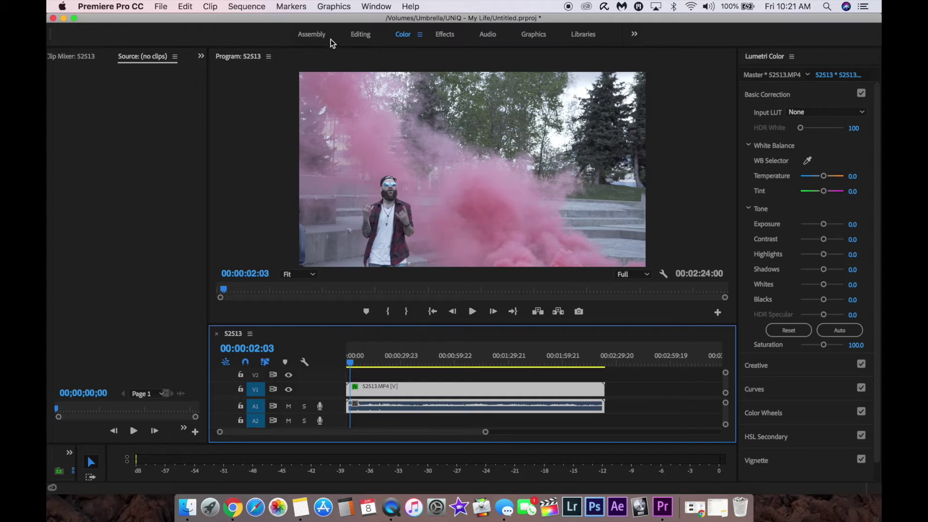
# In the Assembly workspace, add a 3840×2160, 23.976 fps adjustment layer to the project
pyautogui.click(317, 37)
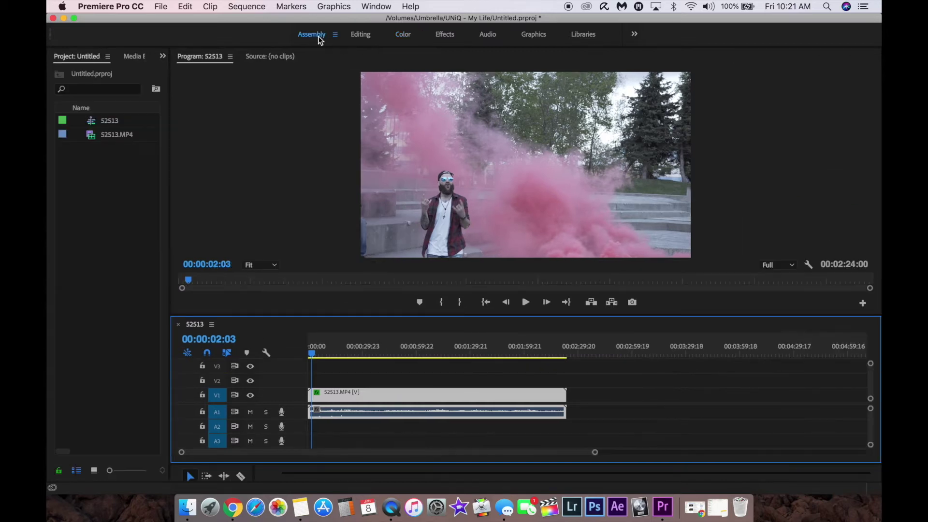
pyautogui.click(135, 211)
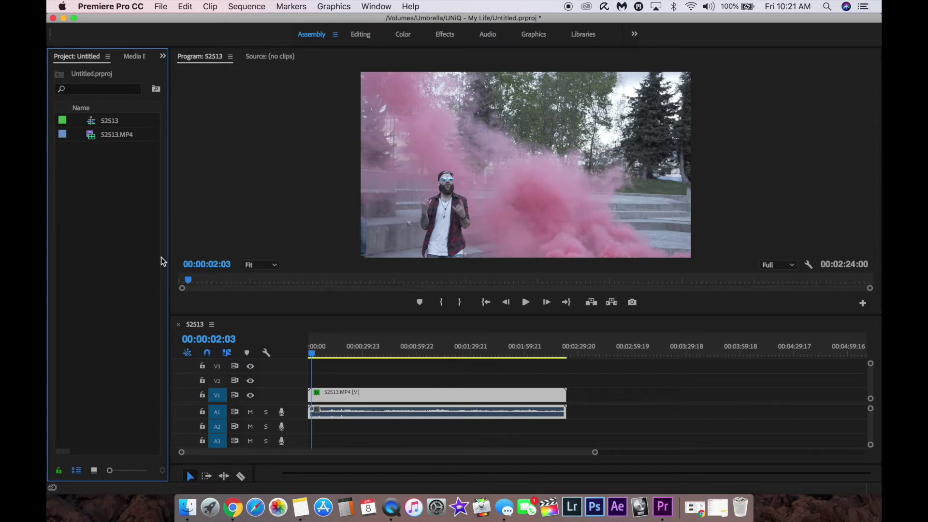
pyautogui.click(160, 6)
pyautogui.moveTo(165, 19)
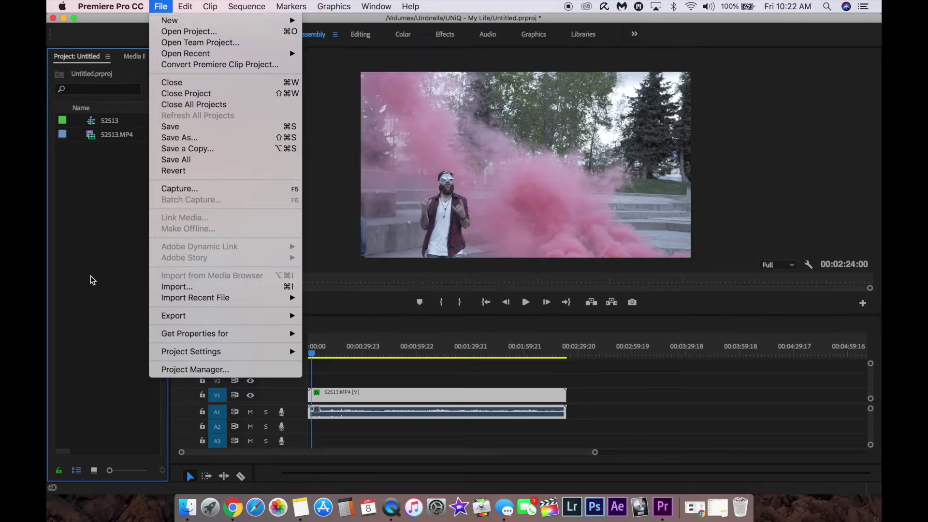
pyautogui.moveTo(233, 21)
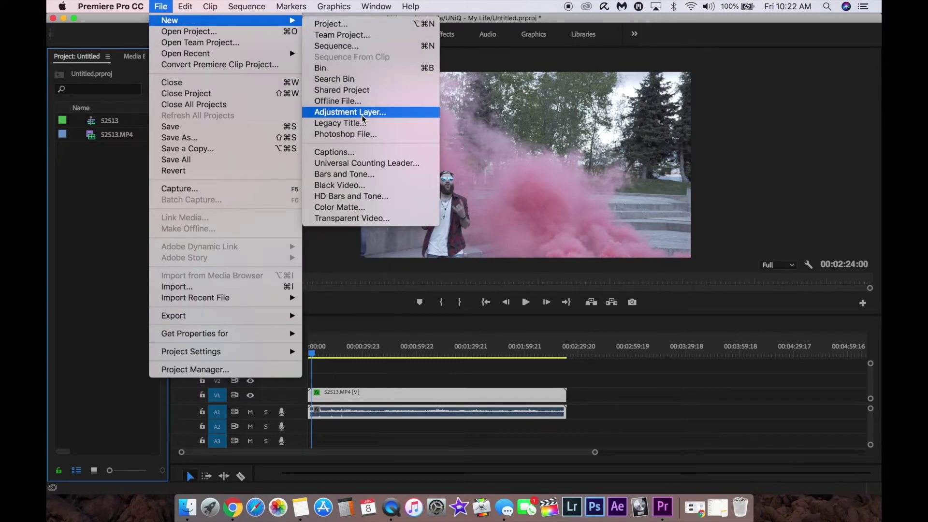
pyautogui.click(362, 115)
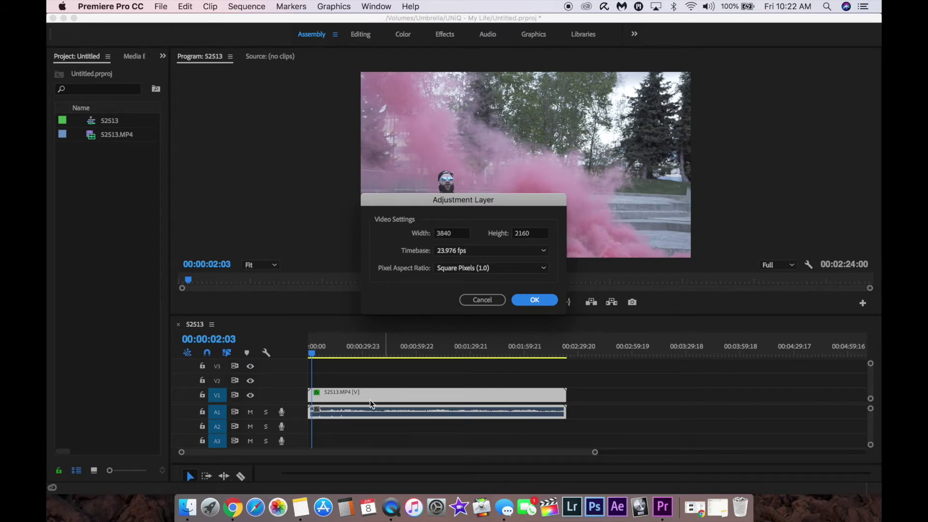
pyautogui.click(534, 300)
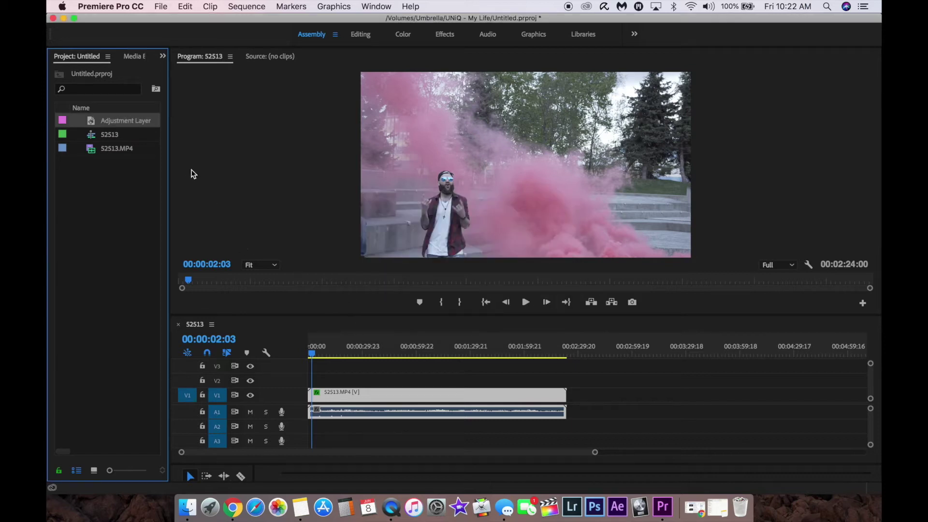
# Place the Adjustment Layer on V2 above 52513.MP4 and select it
pyautogui.moveTo(129, 127); pyautogui.dragTo(565, 382)
pyautogui.click(485, 381)
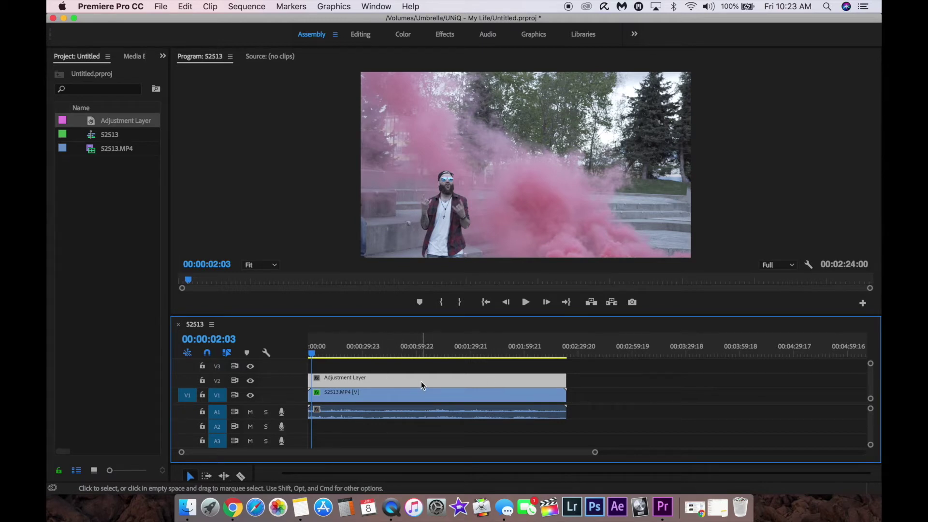
# Search Effects for 'magic bull' and apply Magic Bullet Looks to the adjustment layer
pyautogui.click(402, 35)
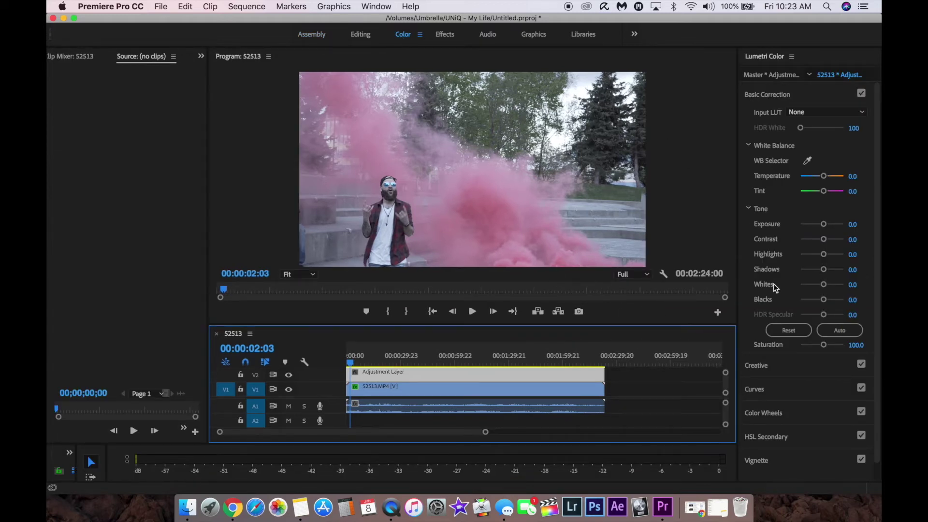
pyautogui.click(445, 35)
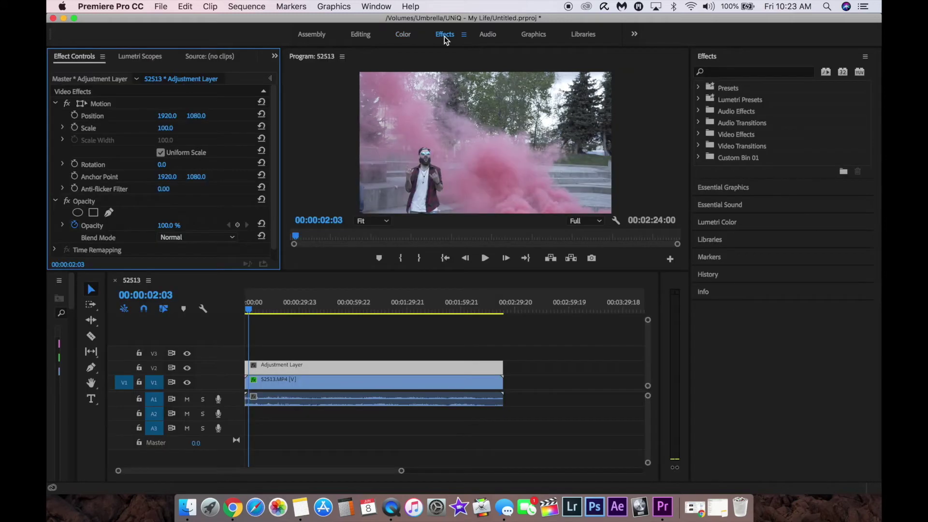
pyautogui.click(718, 72)
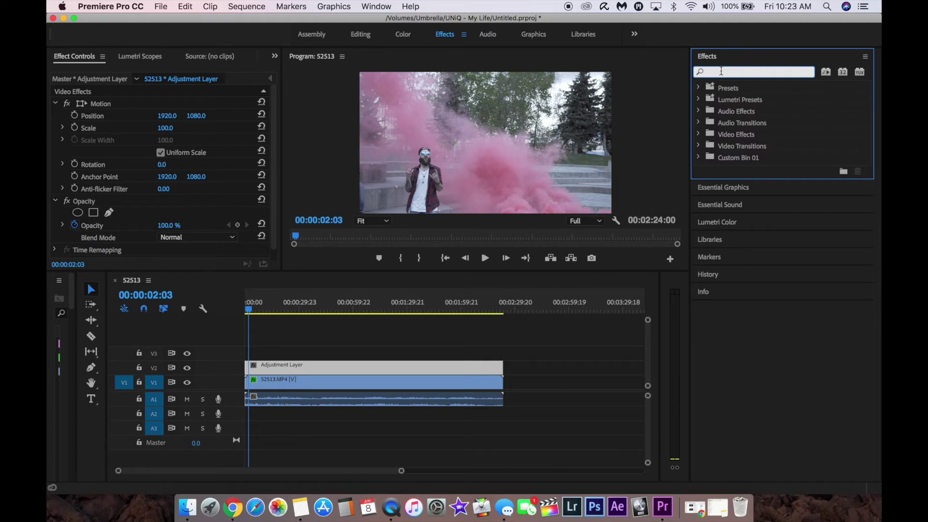
pyautogui.write('magi')
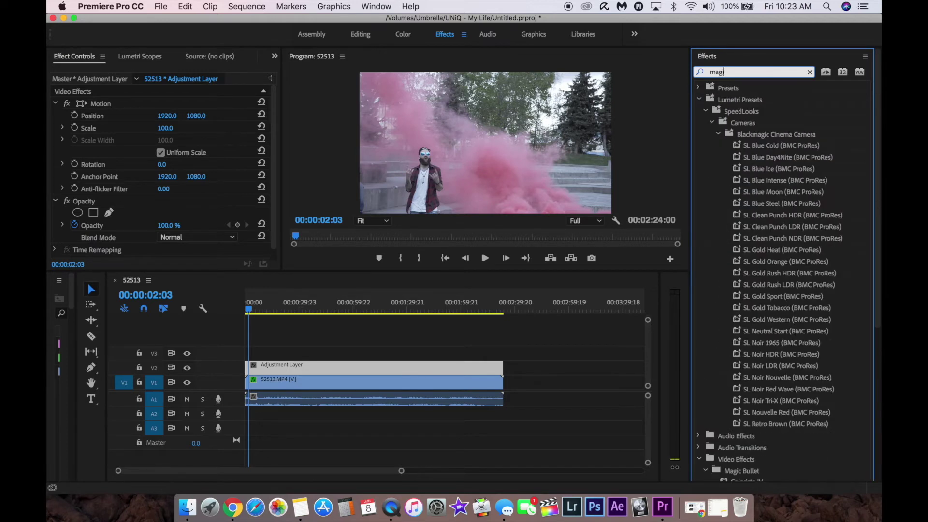
pyautogui.write('c bull')
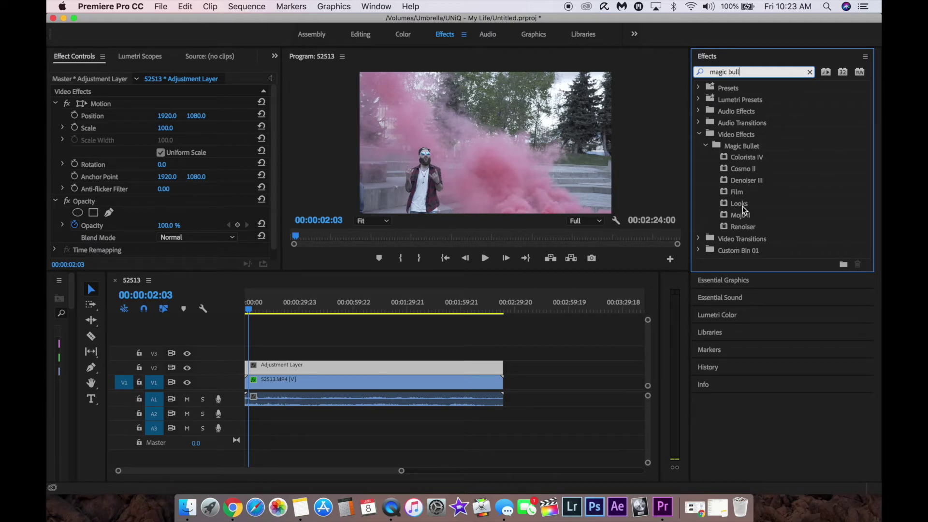
pyautogui.moveTo(743, 207); pyautogui.dragTo(365, 369)
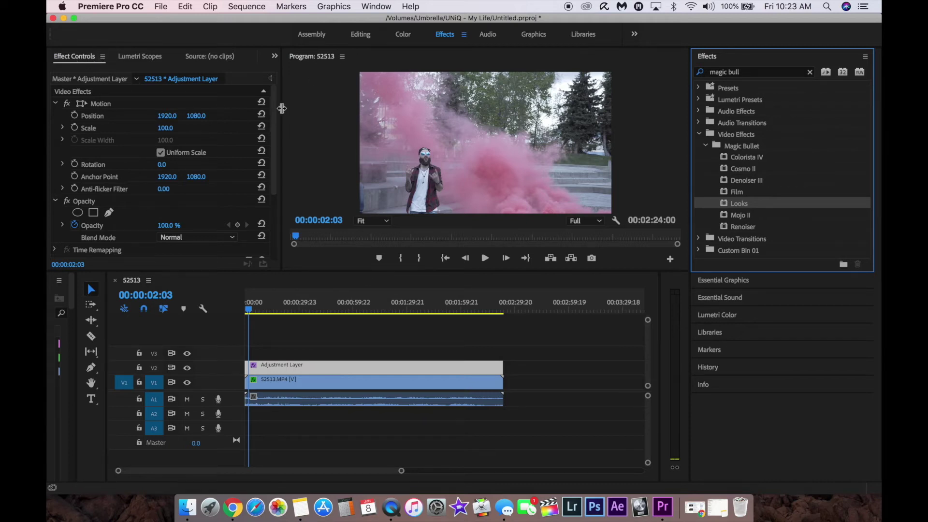
pyautogui.moveTo(273, 107); pyautogui.dragTo(268, 180)
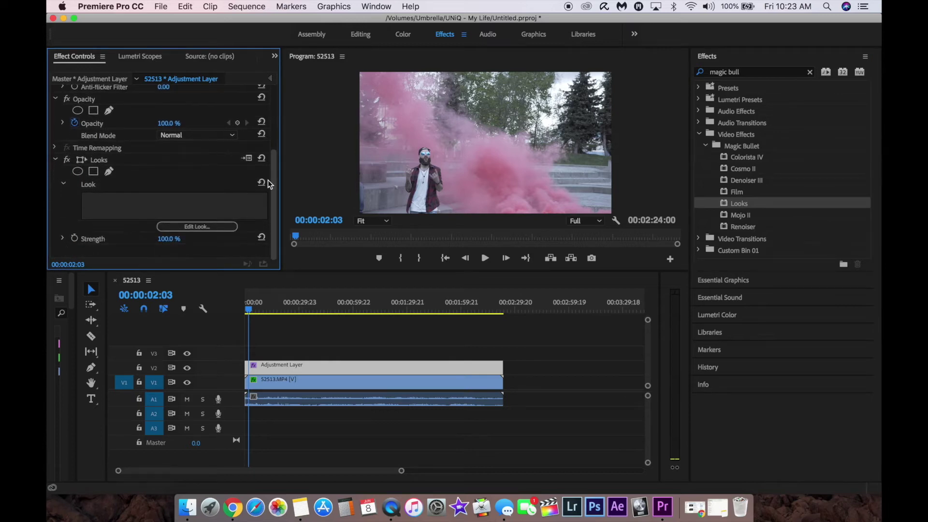
# Launch the Magic Bullet Looks editor via Edit Look... in Effect Controls
pyautogui.click(206, 229)
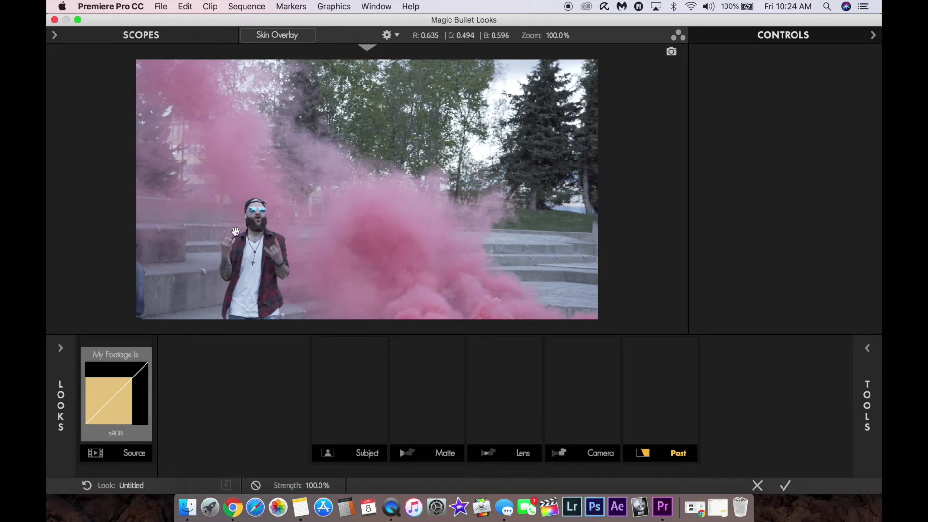
pyautogui.moveTo(863, 416)
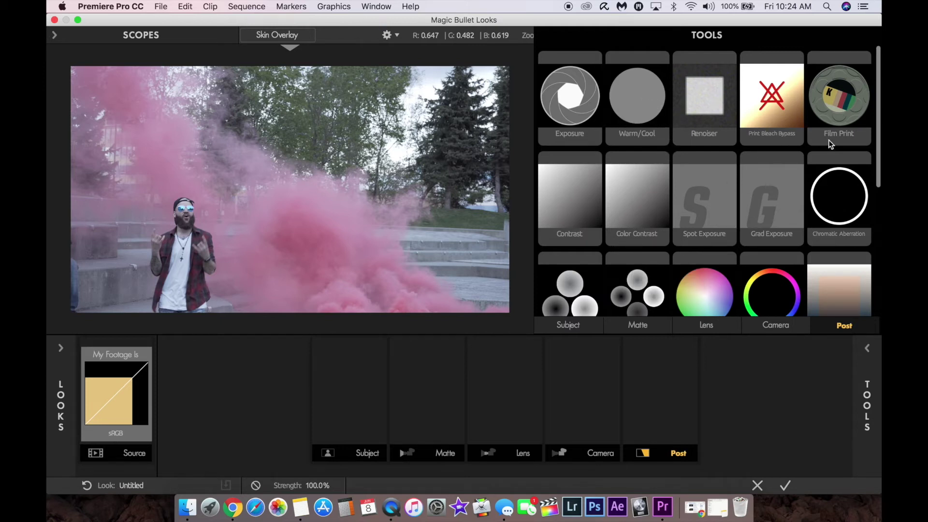
# Add a Contrast tool to the Post stage and set contrast to about +0.150
pyautogui.scroll(-2, 879, 123)
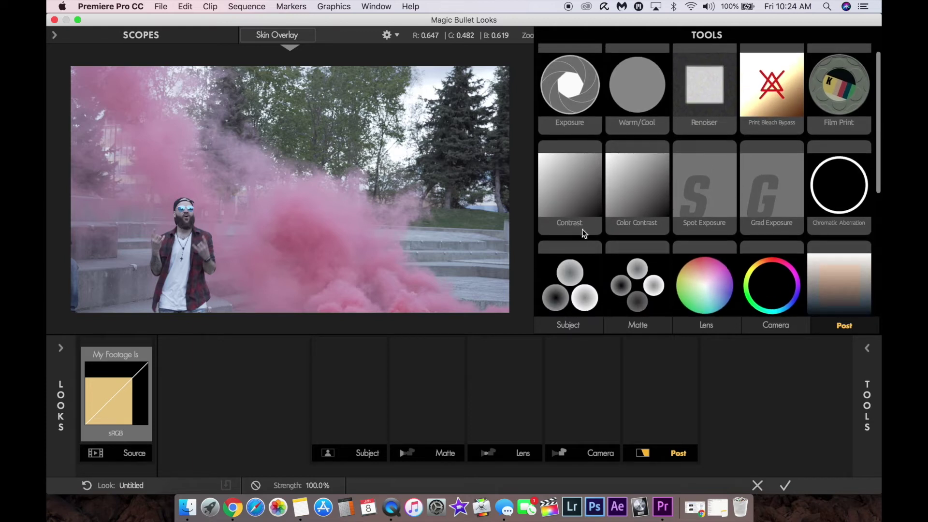
pyautogui.doubleClick(576, 196)
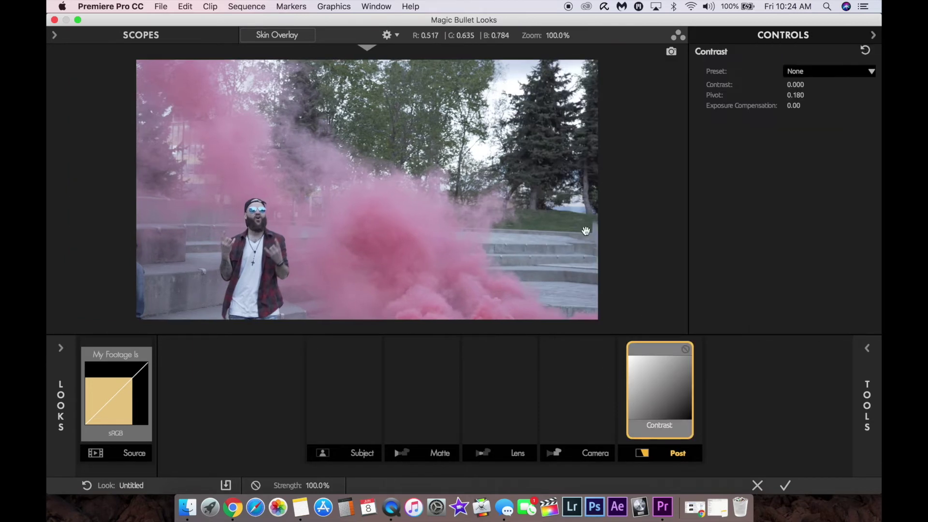
pyautogui.moveTo(795, 86)
pyautogui.mouseDown()
pyautogui.moveTo(916, 86)
pyautogui.moveTo(796, 86)
pyautogui.mouseUp()
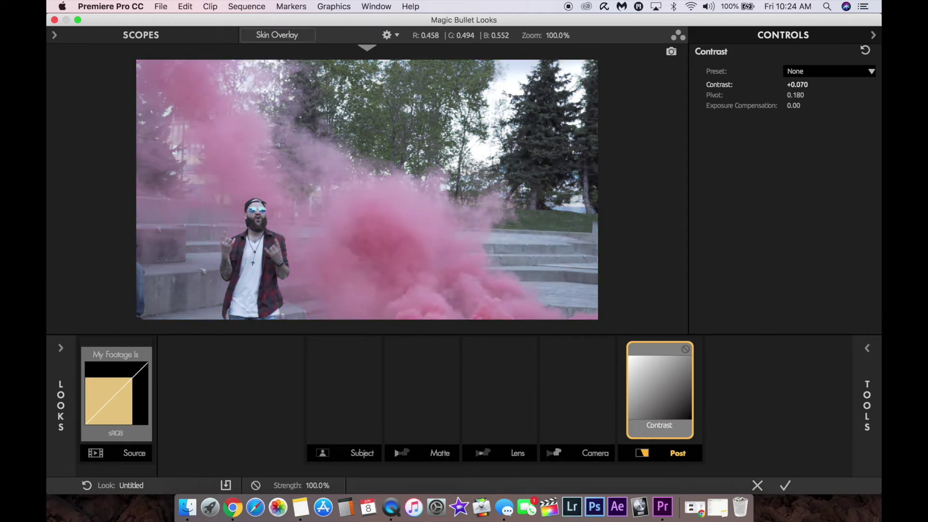
pyautogui.moveTo(797, 86); pyautogui.dragTo(808, 86)
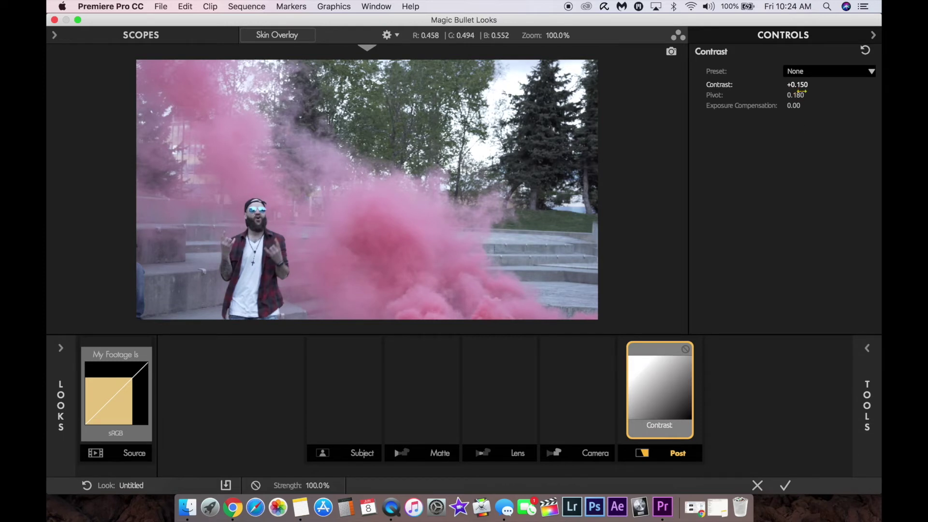
# Toggle the Contrast tool's bypass repeatedly to compare, leaving it enabled
pyautogui.click(686, 350)
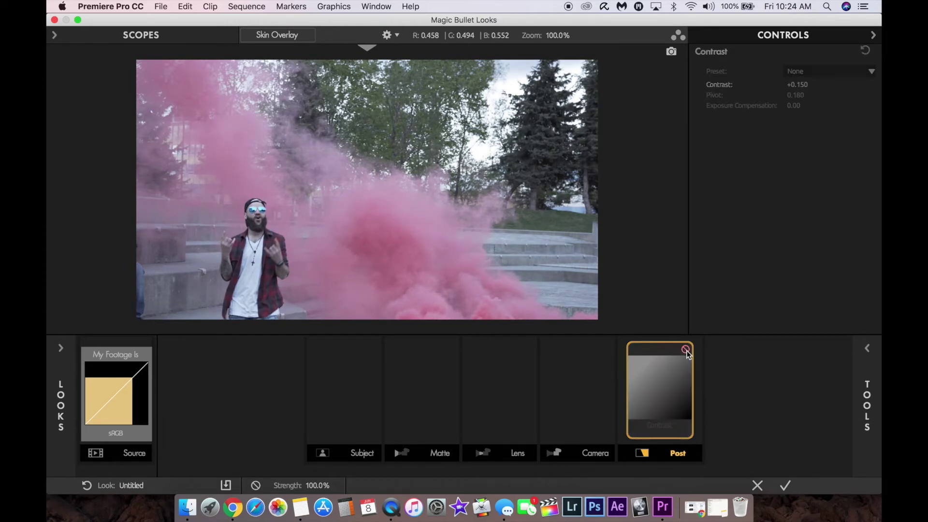
pyautogui.click(687, 350)
pyautogui.click(687, 350)
pyautogui.click(686, 350)
pyautogui.click(687, 349)
pyautogui.click(687, 349)
pyautogui.click(686, 349)
pyautogui.click(687, 350)
pyautogui.click(686, 349)
pyautogui.click(687, 349)
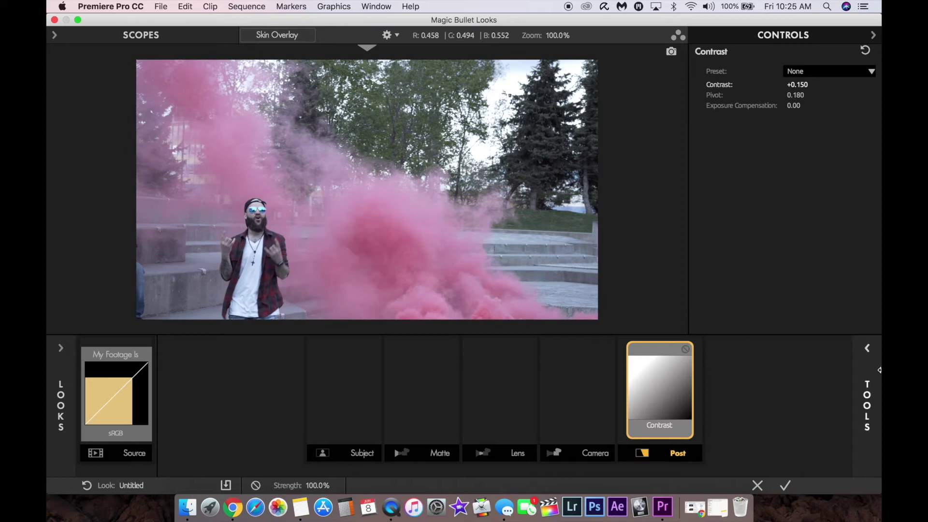
pyautogui.moveTo(880, 370)
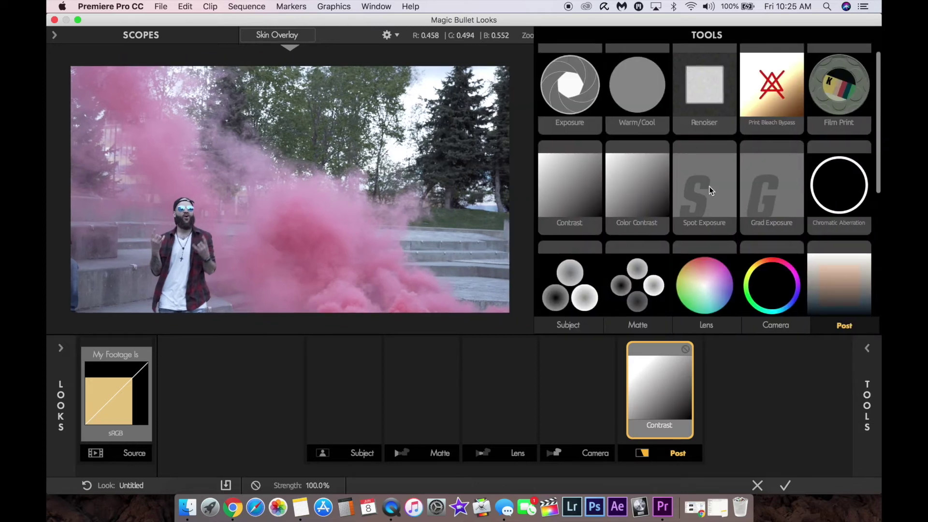
pyautogui.scroll(-2, 681, 196)
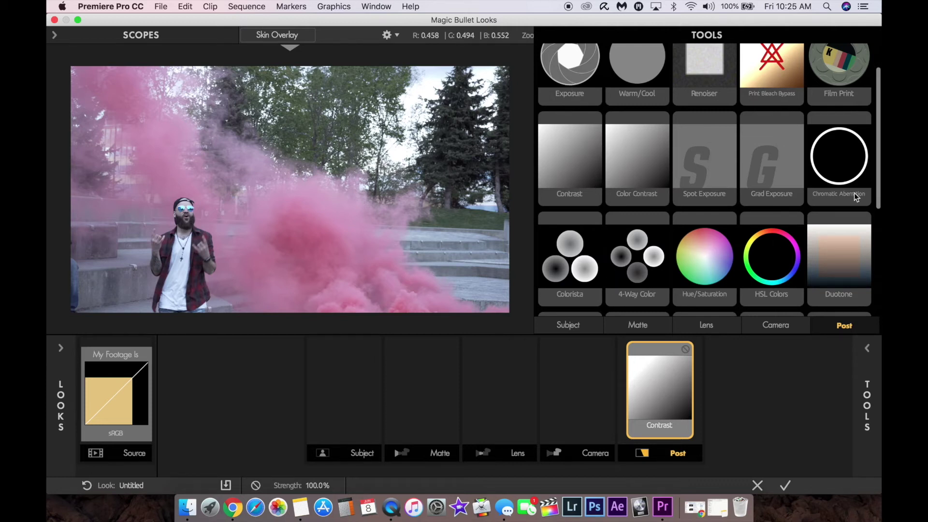
pyautogui.moveTo(879, 172); pyautogui.dragTo(880, 243)
# Add a Curves tool and pull a point on the RGB curve slightly down
pyautogui.click(840, 223)
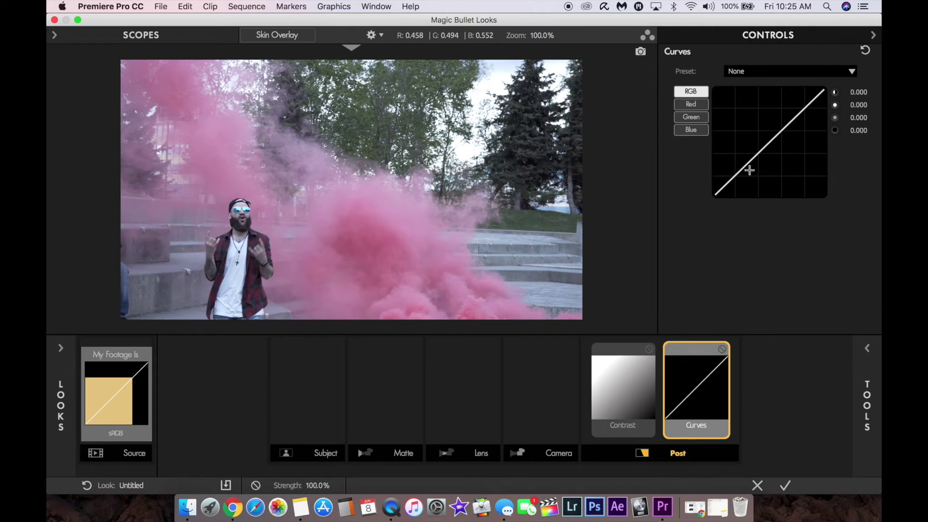
pyautogui.click(737, 173)
pyautogui.moveTo(737, 173); pyautogui.dragTo(740, 178)
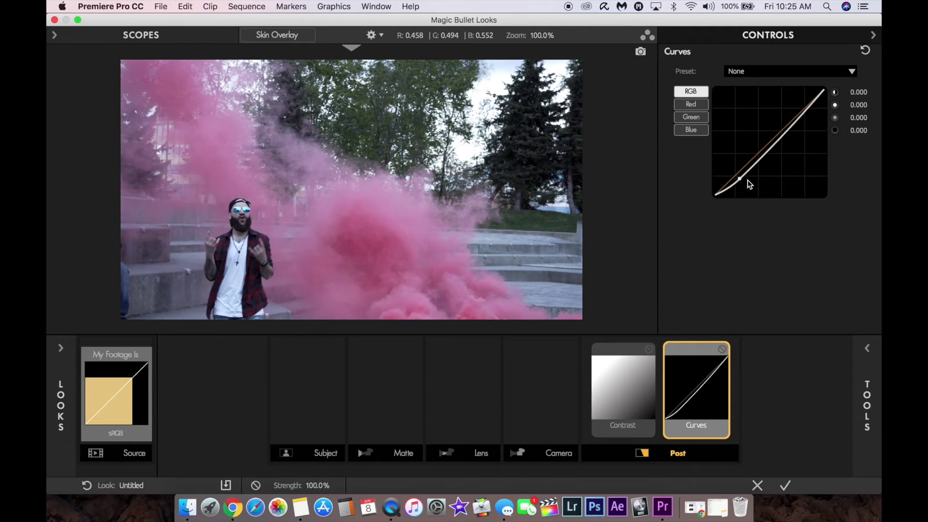
# Toggle the Curves bypass to compare before and after, leaving Curves on
pyautogui.click(723, 349)
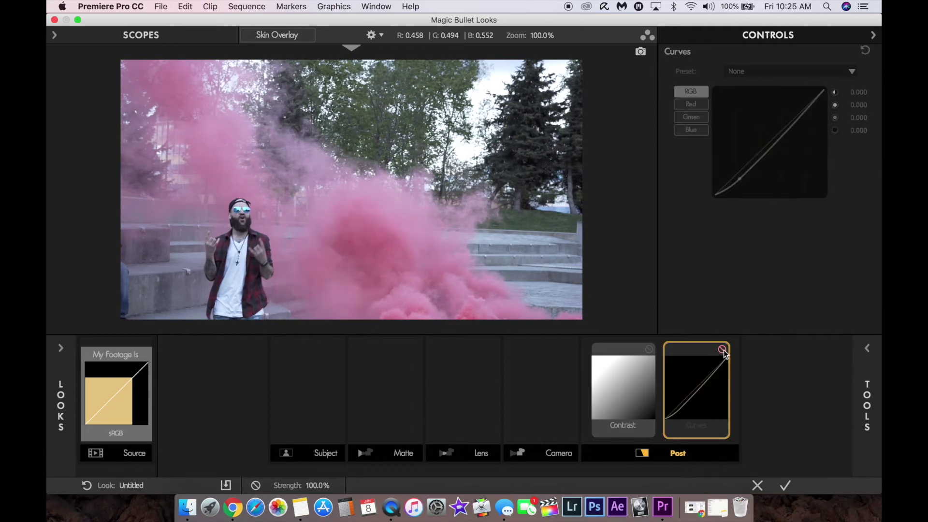
pyautogui.click(723, 349)
pyautogui.click(722, 349)
pyautogui.click(722, 349)
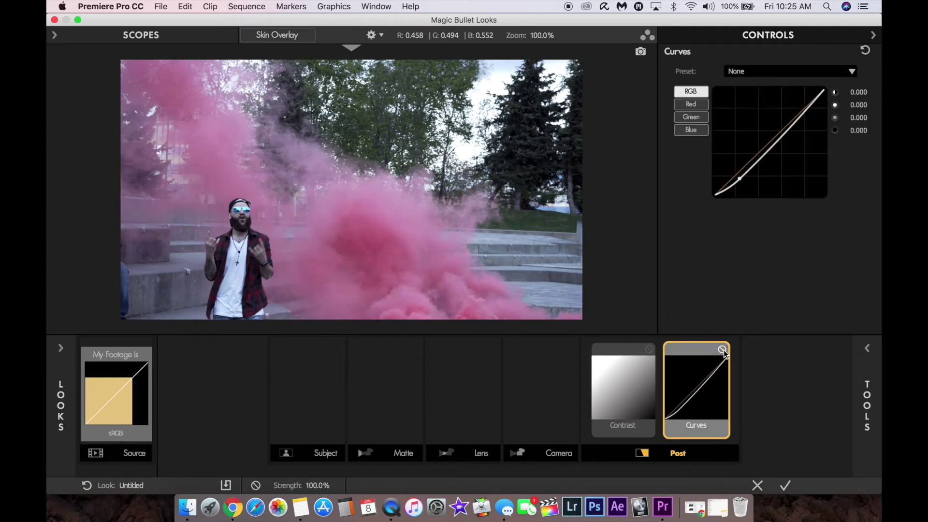
pyautogui.click(722, 349)
pyautogui.click(722, 349)
pyautogui.click(722, 349)
pyautogui.click(723, 349)
pyautogui.click(722, 349)
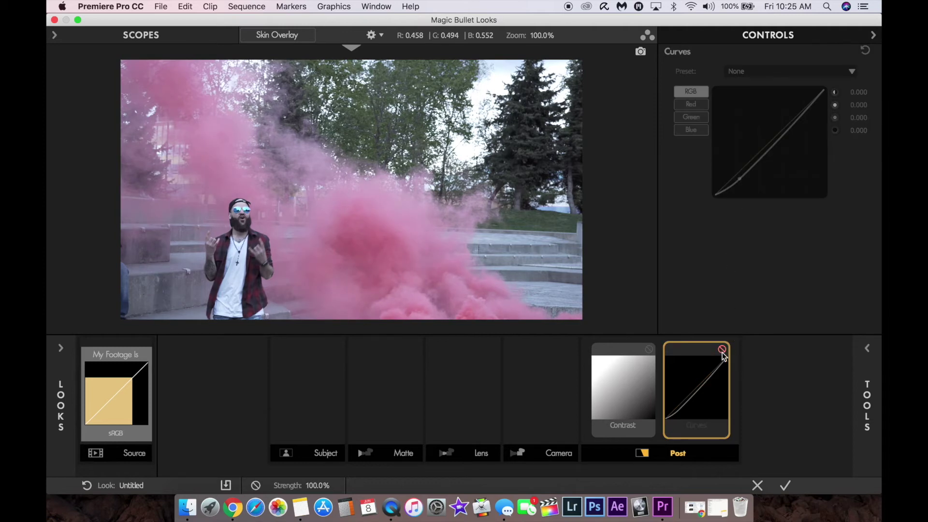
pyautogui.click(722, 349)
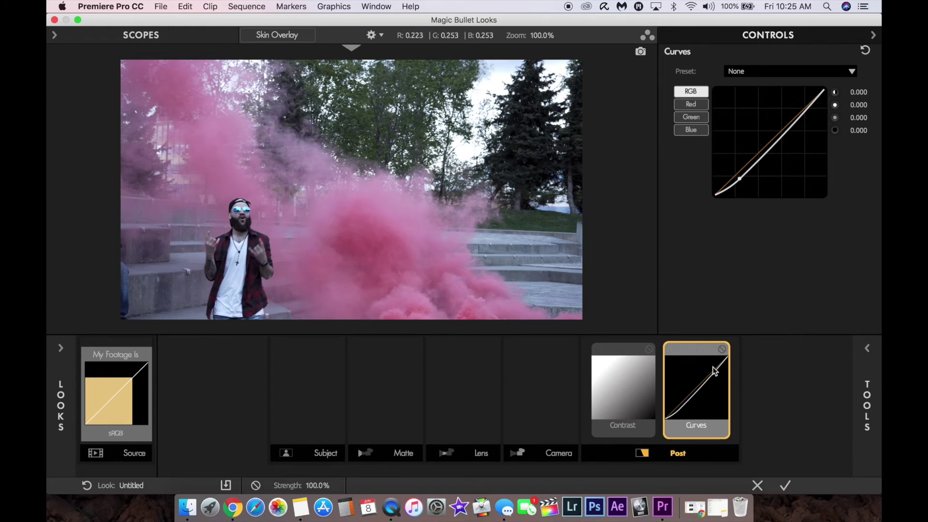
pyautogui.click(722, 350)
pyautogui.click(722, 350)
pyautogui.click(721, 350)
pyautogui.click(722, 350)
pyautogui.click(877, 380)
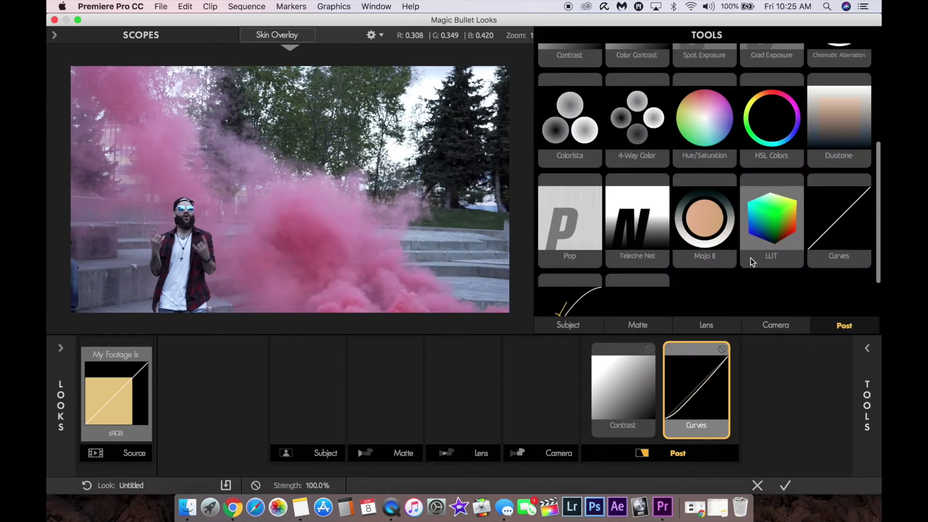
# Add Colorista after Curves and push the Shadows wheel toward teal
pyautogui.scroll(-2, 879, 219)
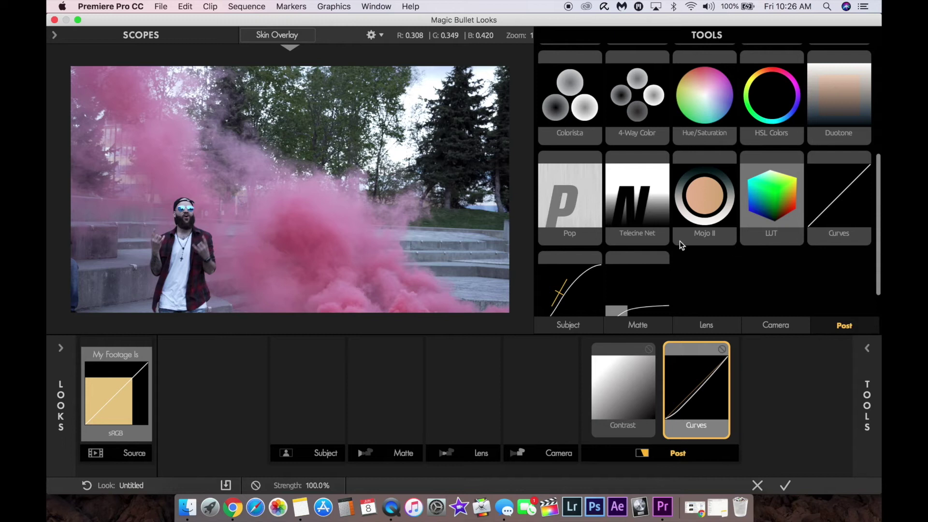
pyautogui.scroll(-1, 879, 204)
pyautogui.scroll(5, 880, 203)
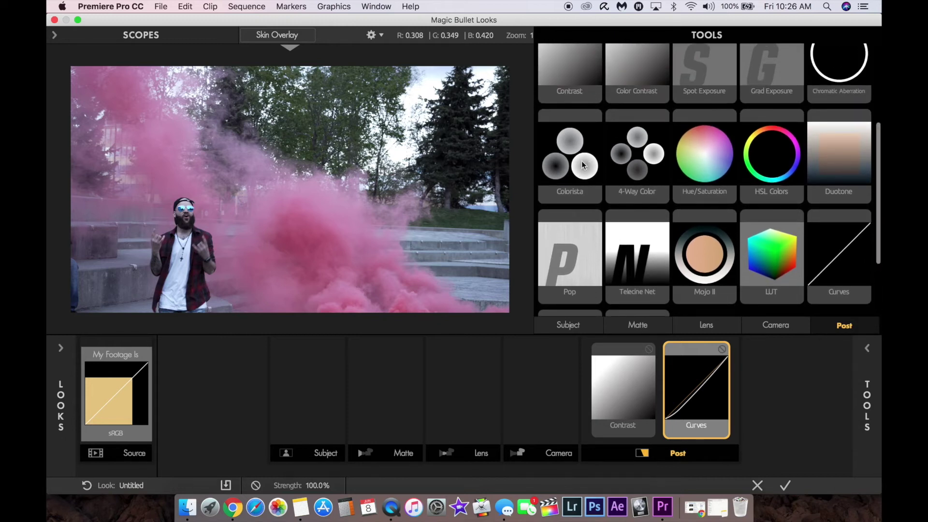
pyautogui.doubleClick(577, 164)
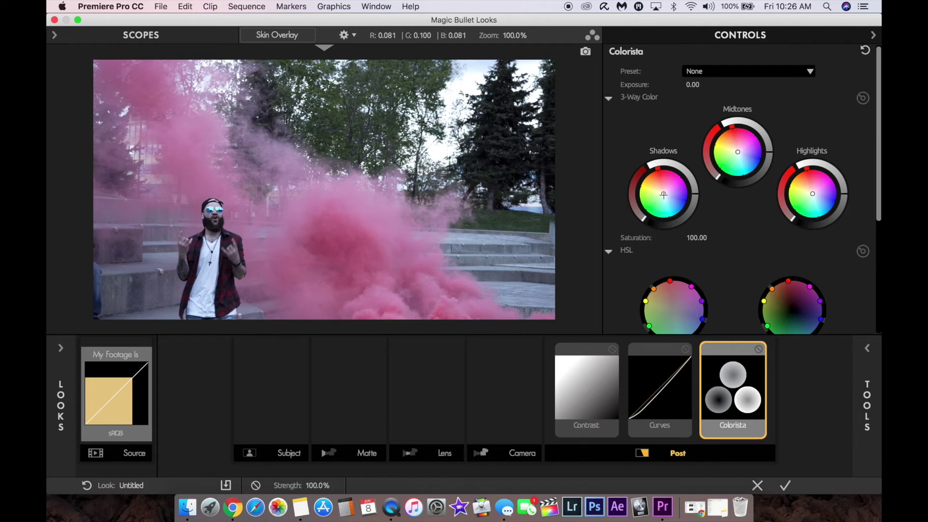
pyautogui.click(667, 205)
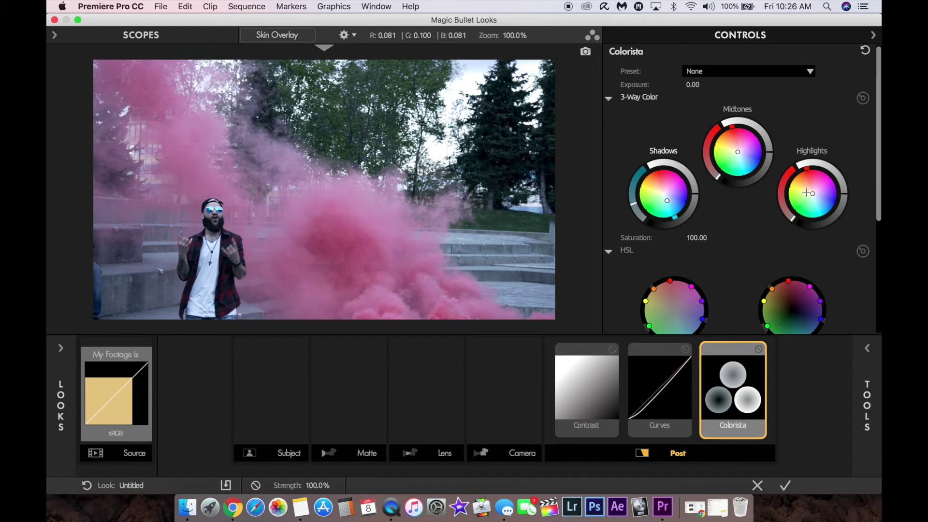
# Push Colorista's Highlights wheel toward orange and toggle its bypass to compare, leaving it on
pyautogui.moveTo(809, 191); pyautogui.dragTo(808, 189)
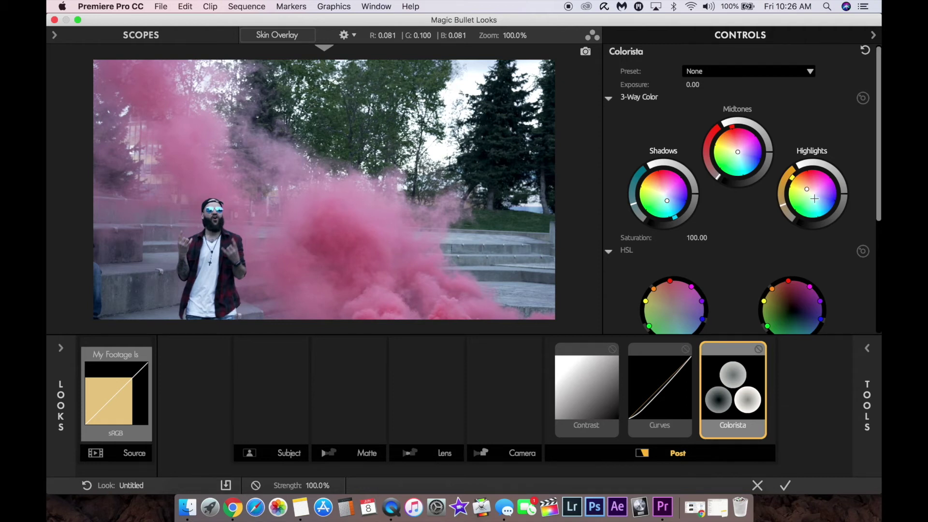
pyautogui.click(759, 349)
pyautogui.click(759, 349)
pyautogui.click(759, 349)
pyautogui.click(759, 349)
pyautogui.click(759, 349)
pyautogui.click(759, 349)
pyautogui.click(759, 349)
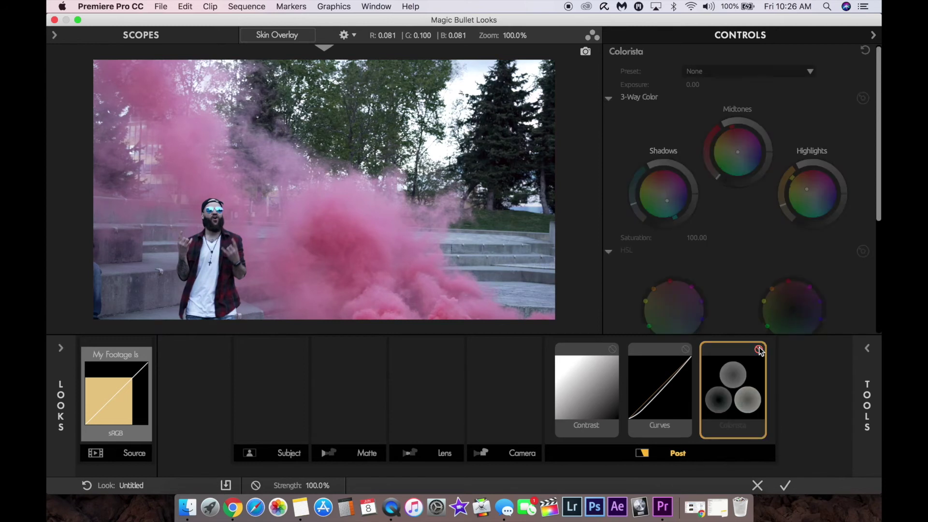
pyautogui.click(759, 349)
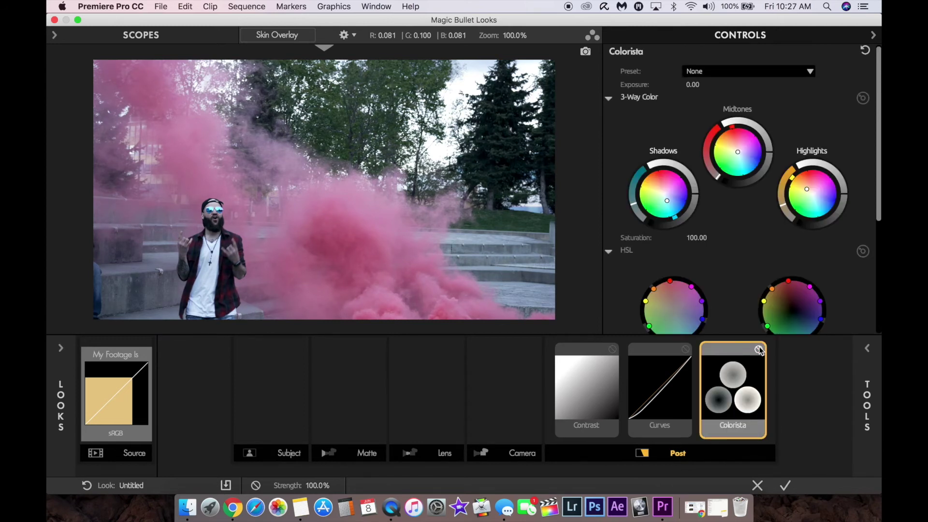
pyautogui.click(759, 350)
pyautogui.click(759, 349)
# Bring the Magic Bullet Looks tool library back up
pyautogui.moveTo(880, 162); pyautogui.dragTo(877, 233)
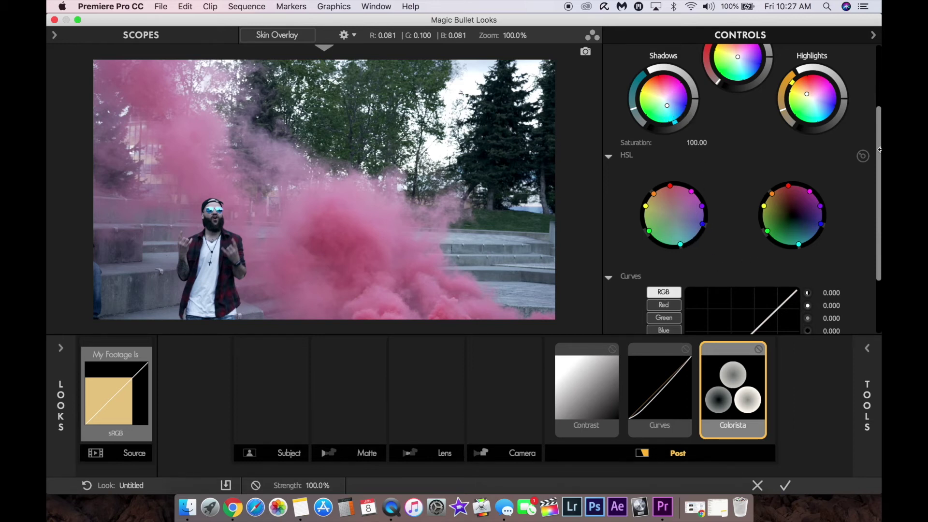
pyautogui.scroll(-3, 879, 150)
pyautogui.scroll(5, 880, 149)
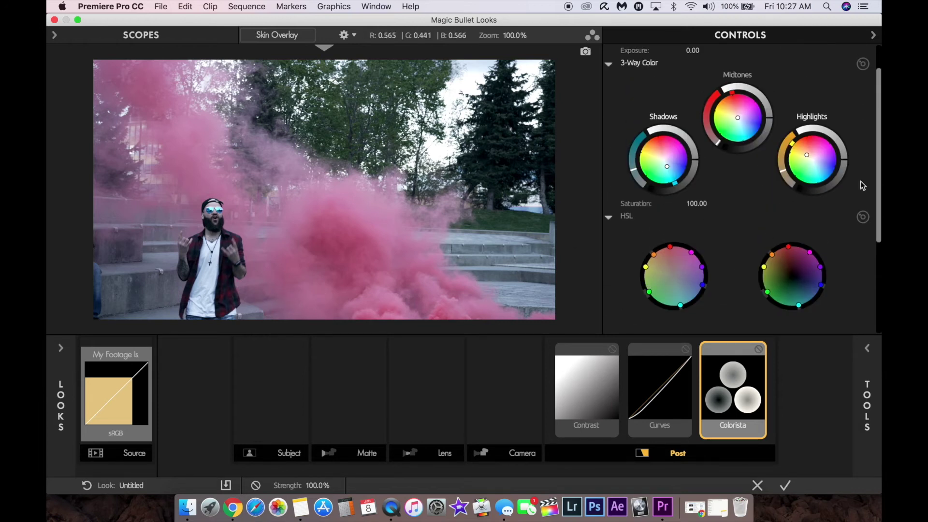
pyautogui.click(870, 390)
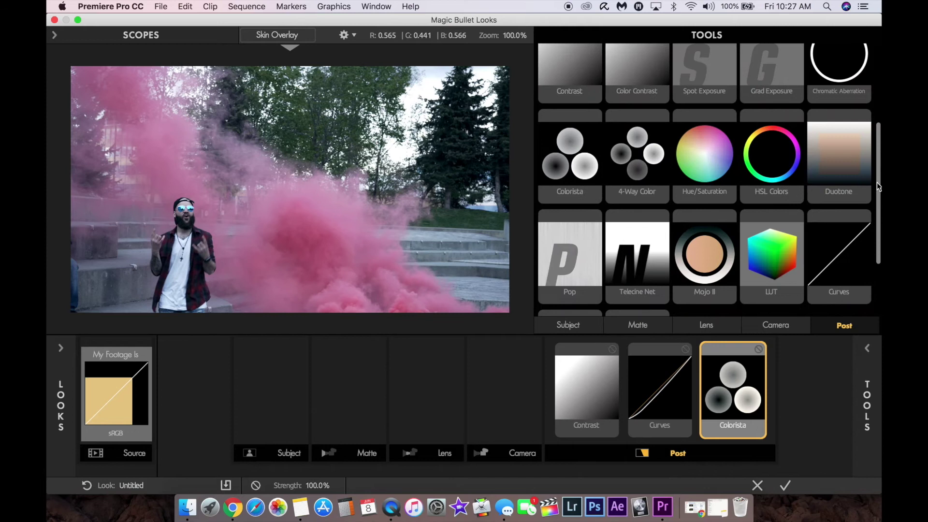
# Add a Lens Vignette from the Lens tools category
pyautogui.moveTo(879, 187); pyautogui.dragTo(880, 237)
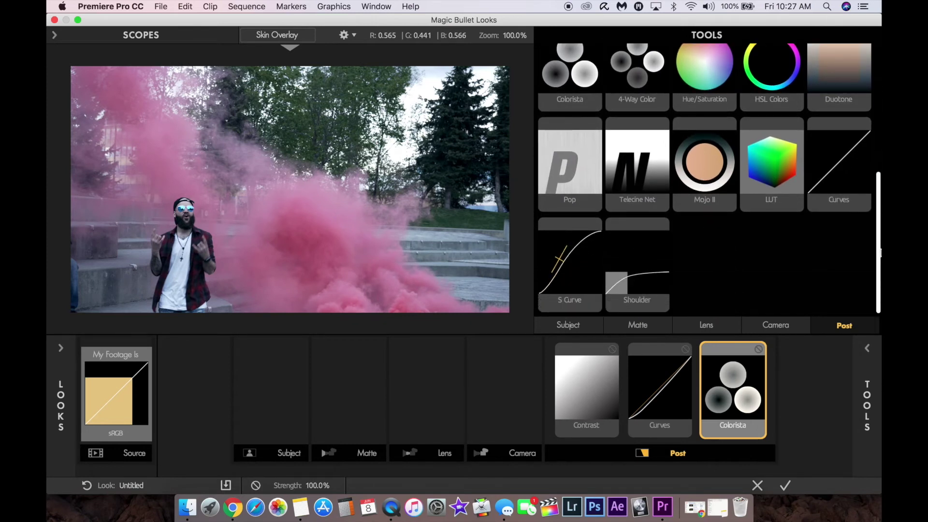
pyautogui.click(638, 326)
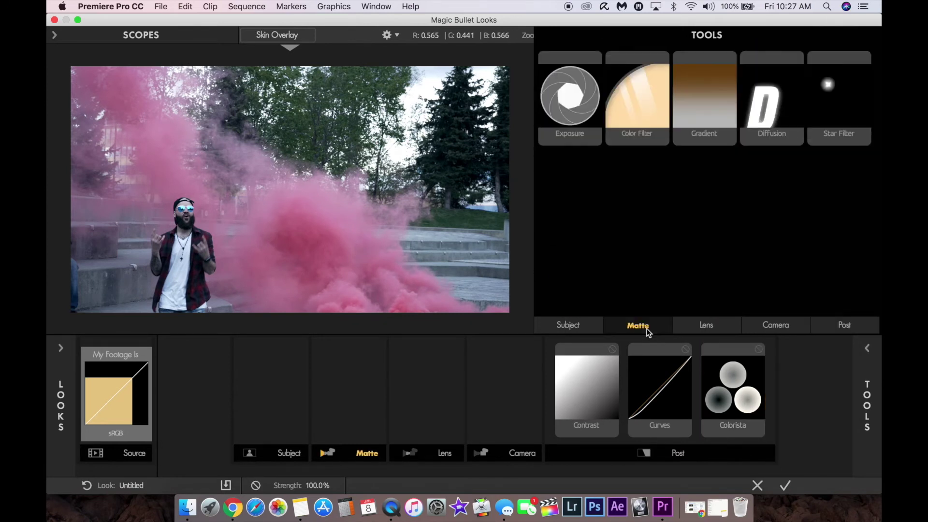
pyautogui.click(703, 331)
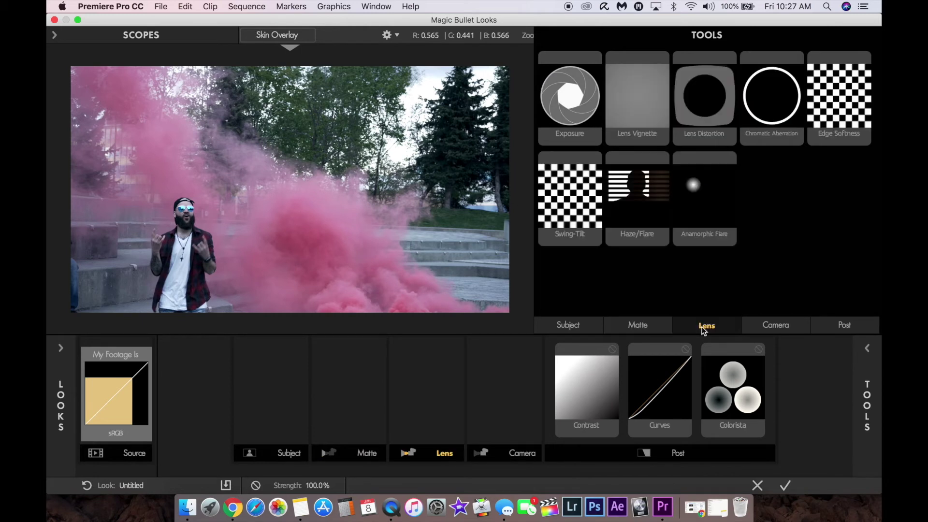
pyautogui.doubleClick(643, 107)
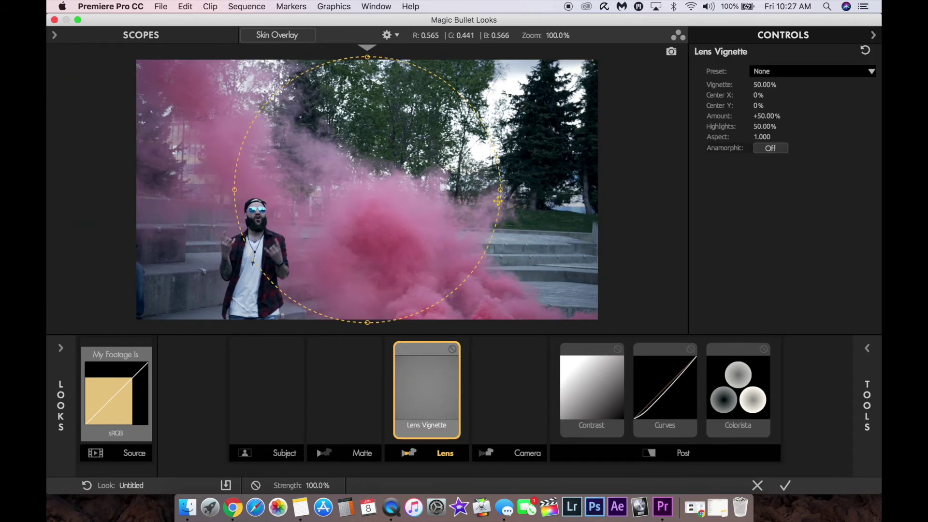
# Stretch the vignette into a wide oval at 48.50% size and +37.20% amount, then bypass it
pyautogui.moveTo(499, 191); pyautogui.dragTo(611, 262)
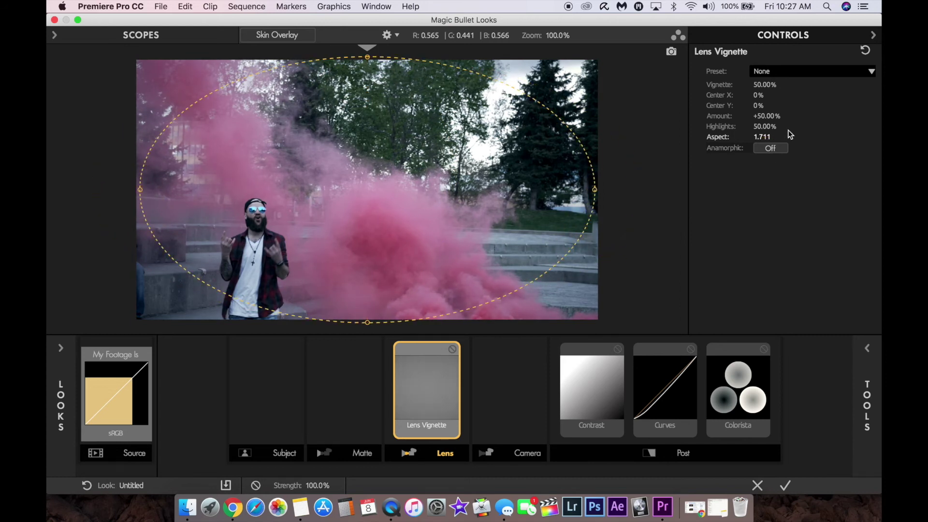
pyautogui.moveTo(765, 85)
pyautogui.mouseDown()
pyautogui.moveTo(803, 84)
pyautogui.moveTo(763, 86)
pyautogui.mouseUp()
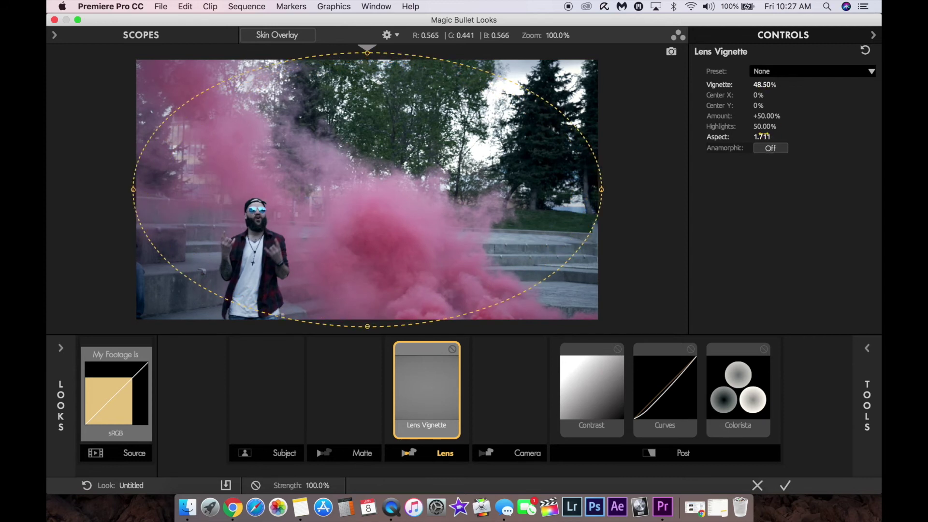
pyautogui.moveTo(765, 120)
pyautogui.mouseDown()
pyautogui.moveTo(793, 120)
pyautogui.moveTo(747, 119)
pyautogui.mouseUp()
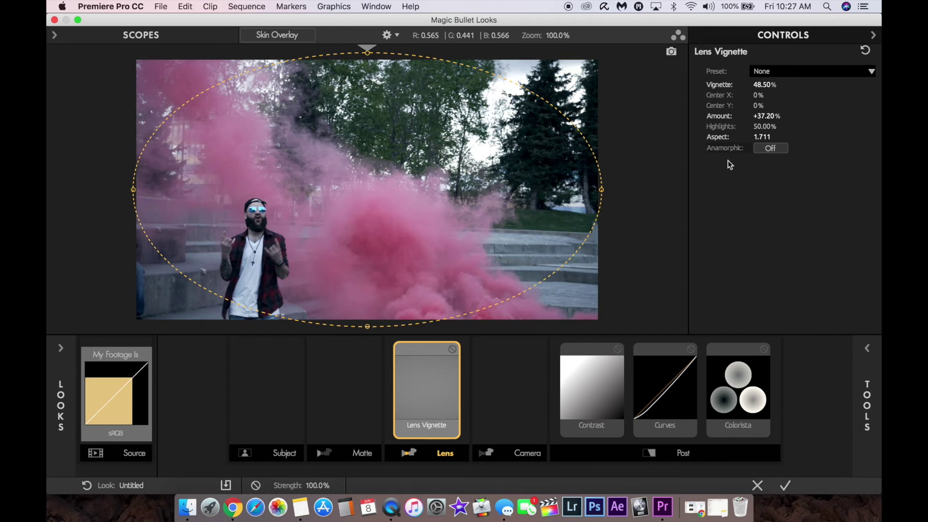
pyautogui.click(452, 349)
# Compare the Magic Bullet look with and without its vignette, then remove the lens vignette
pyautogui.click(452, 349)
pyautogui.click(452, 349)
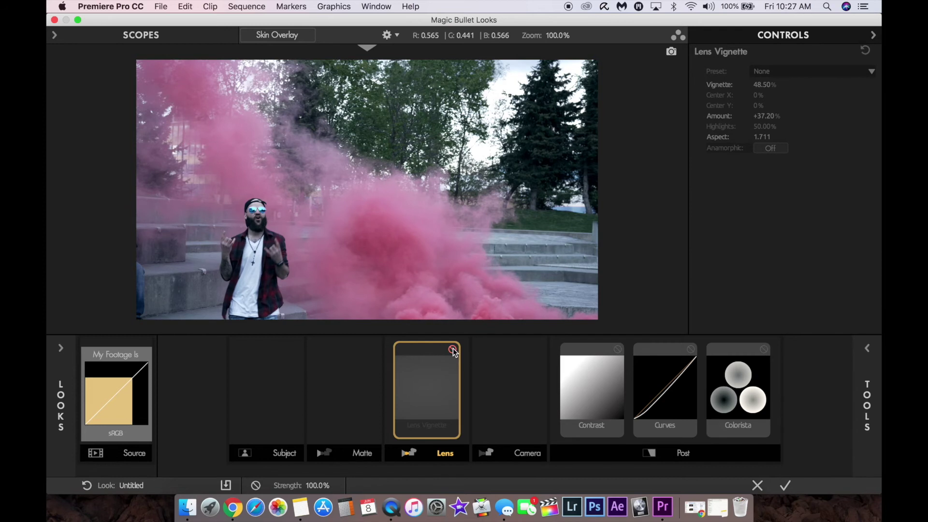
pyautogui.click(453, 349)
pyautogui.click(453, 349)
pyautogui.click(453, 349)
pyautogui.click(452, 350)
pyautogui.click(452, 349)
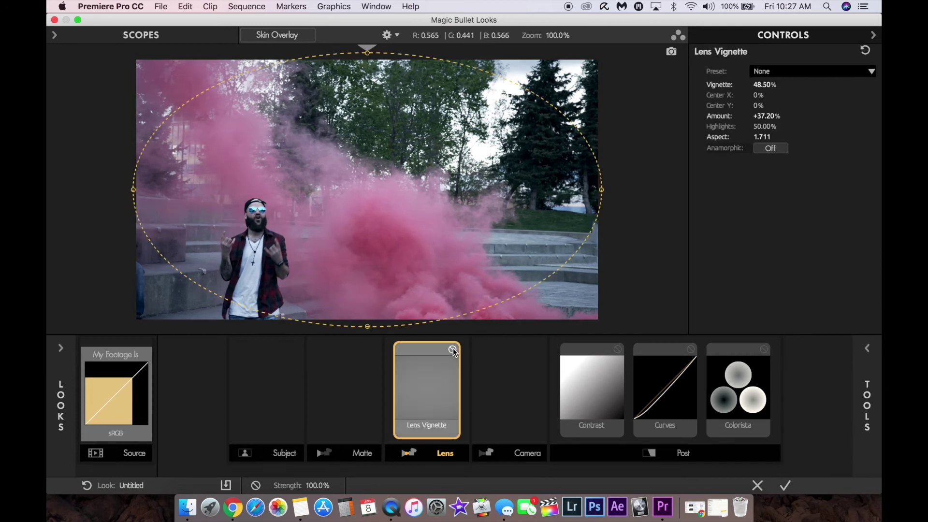
pyautogui.click(452, 349)
pyautogui.click(453, 349)
pyautogui.click(453, 349)
pyautogui.click(452, 350)
pyautogui.click(452, 349)
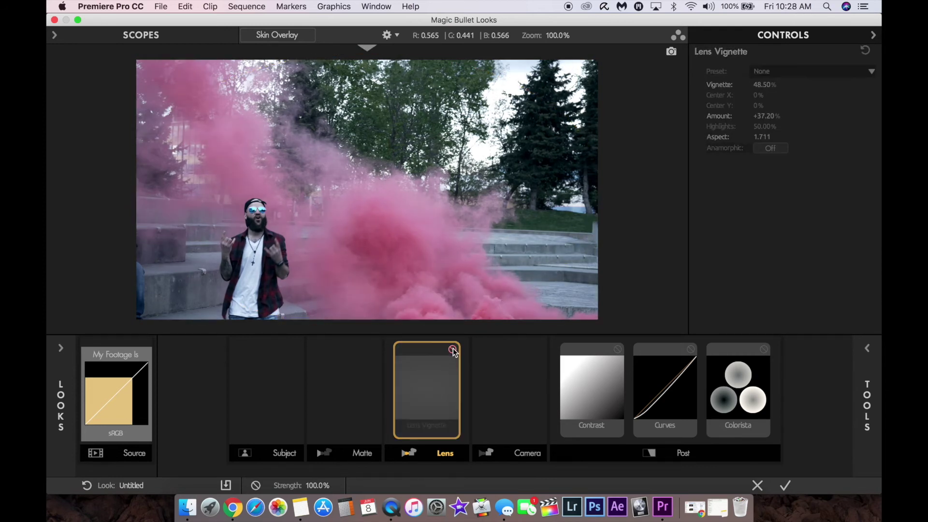
pyautogui.moveTo(448, 375); pyautogui.dragTo(844, 409)
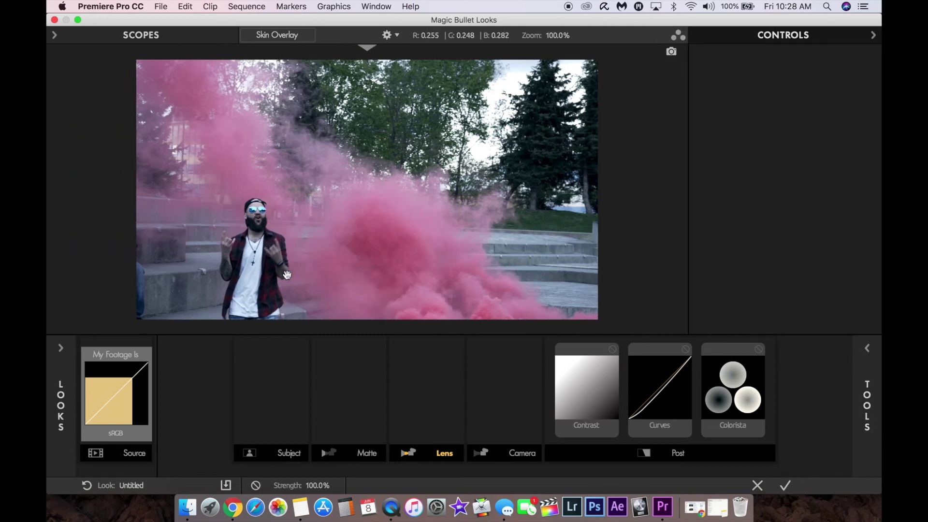
# Compare graded versus ungraded, apply the look in Premiere Pro, and switch to the Color workspace
pyautogui.click(257, 486)
pyautogui.click(257, 486)
pyautogui.click(257, 486)
pyautogui.click(257, 486)
pyautogui.click(257, 486)
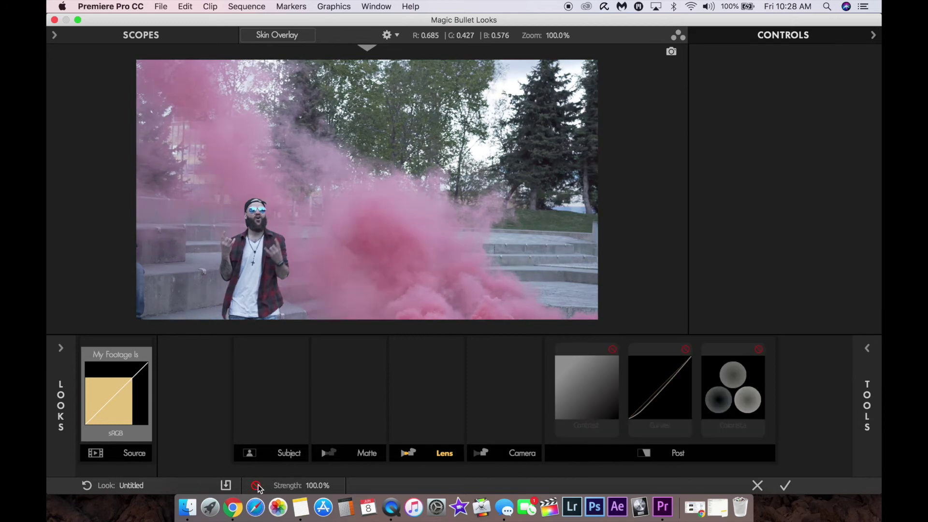
pyautogui.click(256, 486)
pyautogui.click(257, 486)
pyautogui.click(257, 486)
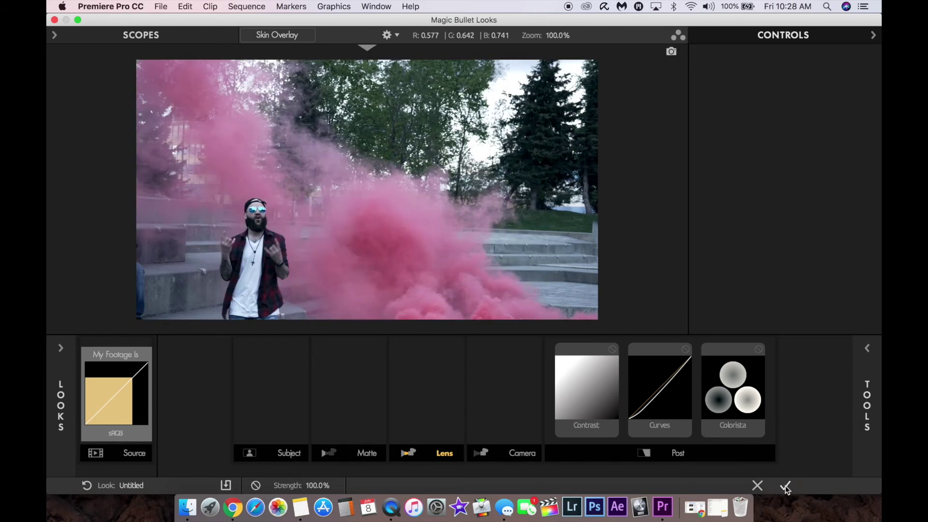
pyautogui.click(786, 486)
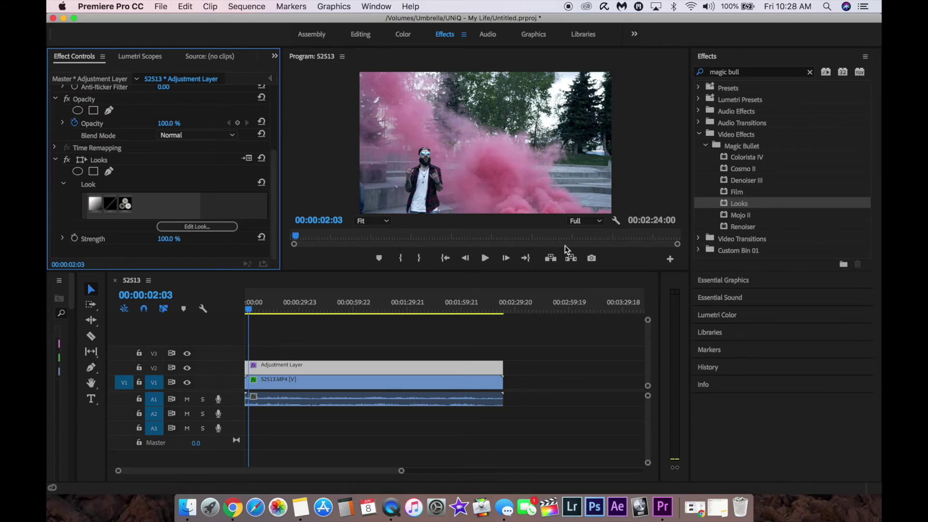
pyautogui.click(405, 35)
pyautogui.click(441, 141)
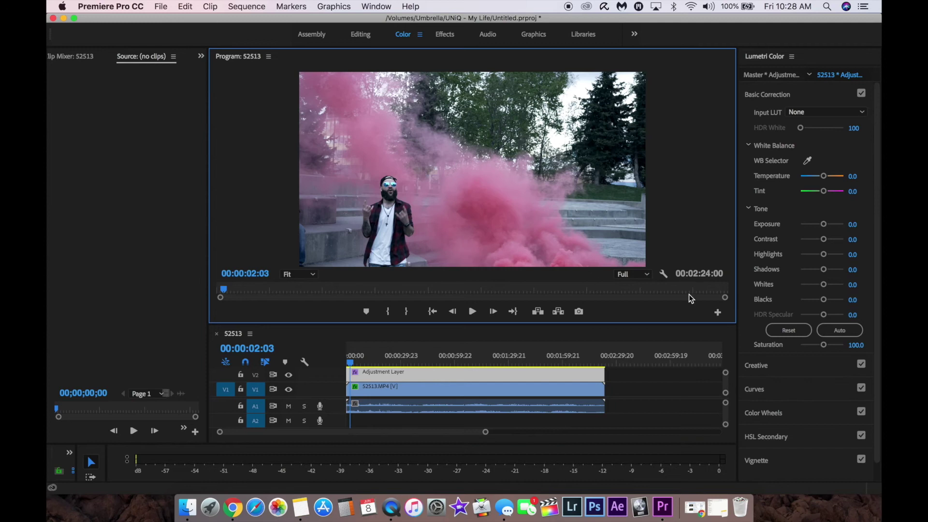
# Lower Basic Correction tone to Contrast -4.0, Highlights -1.3, Shadows -14.7 and Blacks -4.0
pyautogui.click(780, 96)
pyautogui.click(780, 95)
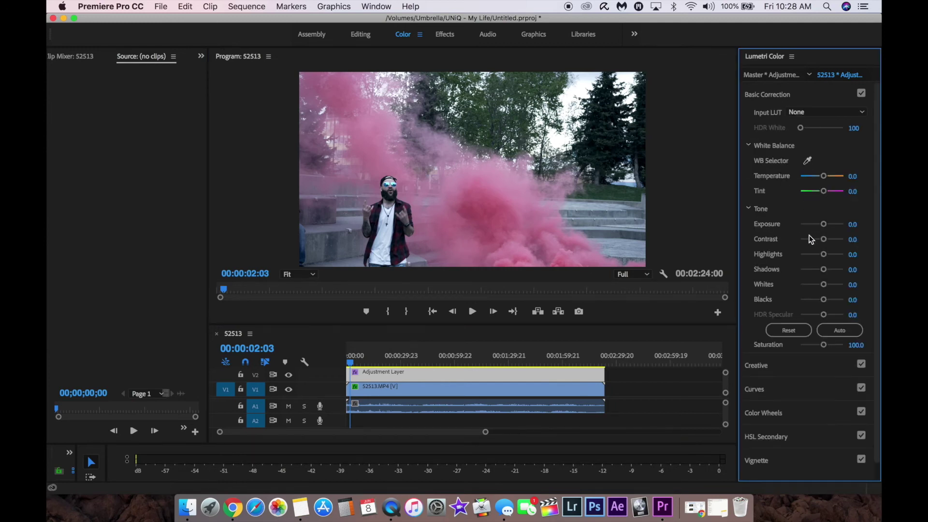
pyautogui.moveTo(824, 240)
pyautogui.mouseDown()
pyautogui.moveTo(842, 242)
pyautogui.moveTo(811, 250)
pyautogui.moveTo(822, 248)
pyautogui.mouseUp()
pyautogui.moveTo(826, 260)
pyautogui.mouseDown()
pyautogui.moveTo(835, 260)
pyautogui.moveTo(818, 271)
pyautogui.mouseUp()
pyautogui.moveTo(824, 300)
pyautogui.mouseDown()
pyautogui.moveTo(814, 304)
pyautogui.moveTo(822, 306)
pyautogui.mouseUp()
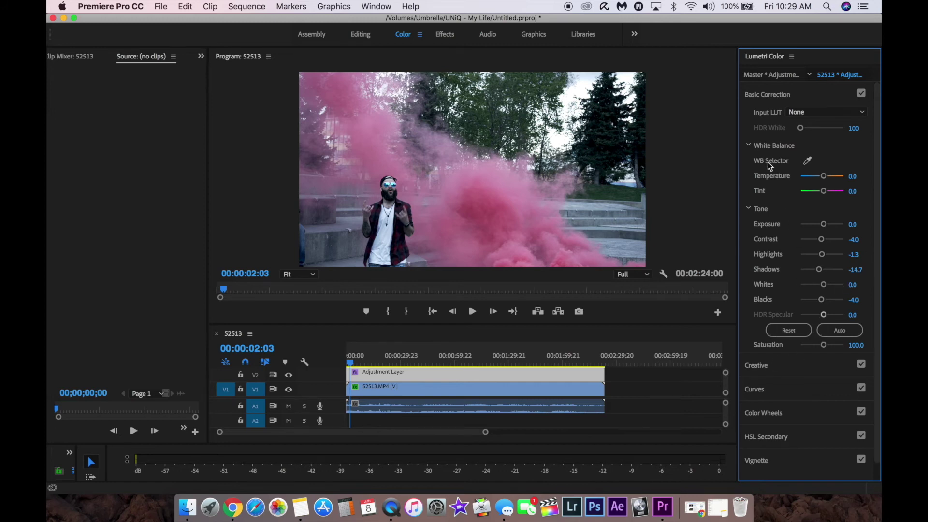
pyautogui.click(768, 99)
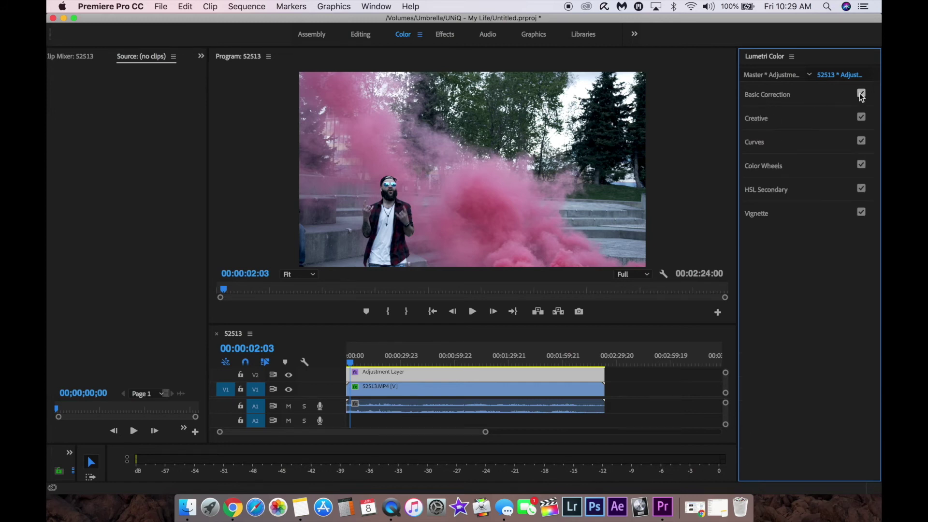
# Set Faded Film to 30.7 in Lumetri's Creative section, toggling Creative on and off to compare
pyautogui.click(764, 121)
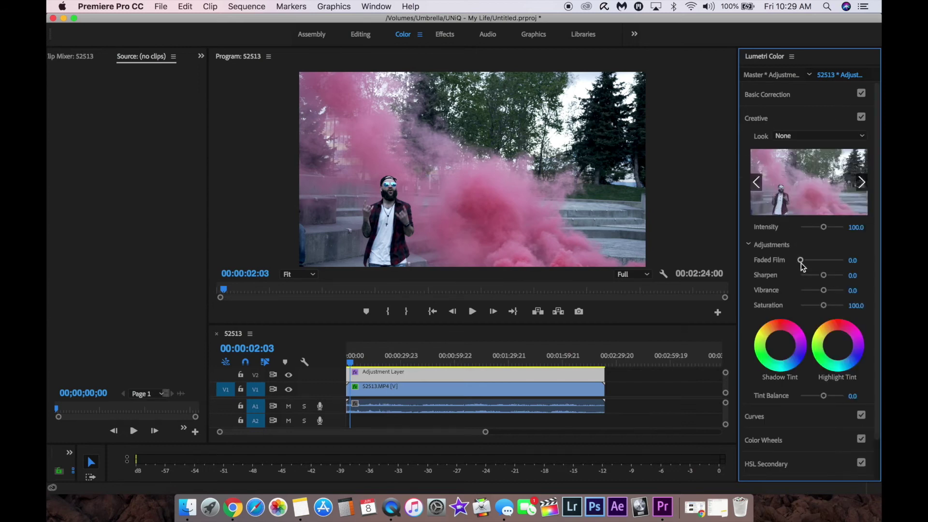
pyautogui.moveTo(802, 265)
pyautogui.mouseDown()
pyautogui.moveTo(846, 271)
pyautogui.moveTo(804, 268)
pyautogui.moveTo(814, 269)
pyautogui.mouseUp()
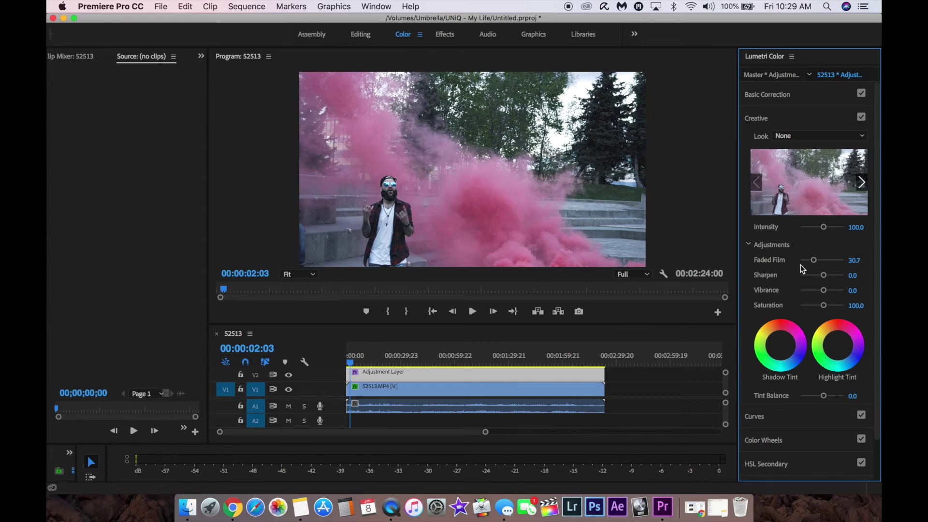
pyautogui.click(861, 117)
pyautogui.click(862, 118)
pyautogui.click(863, 118)
pyautogui.click(863, 118)
pyautogui.click(774, 95)
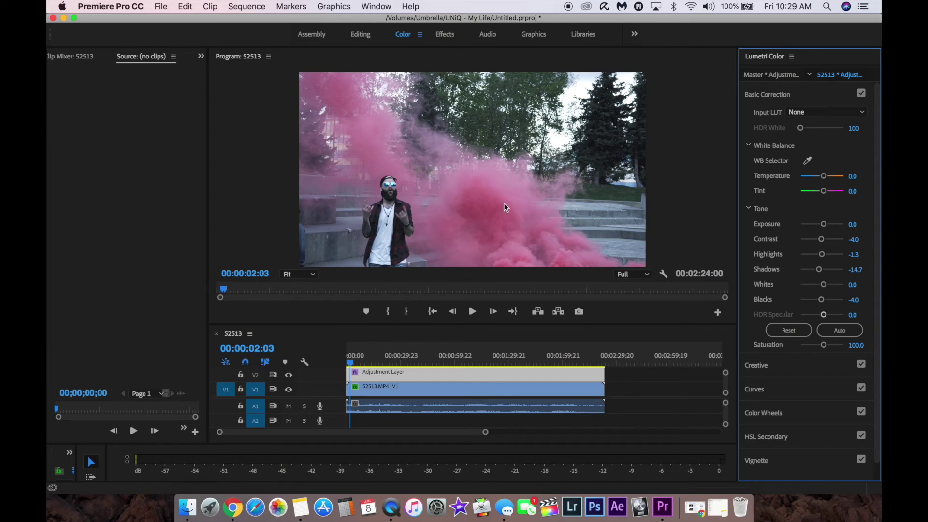
# Search Effects for 'crop' and drop the Crop effect onto the Adjustment Layer
pyautogui.click(445, 35)
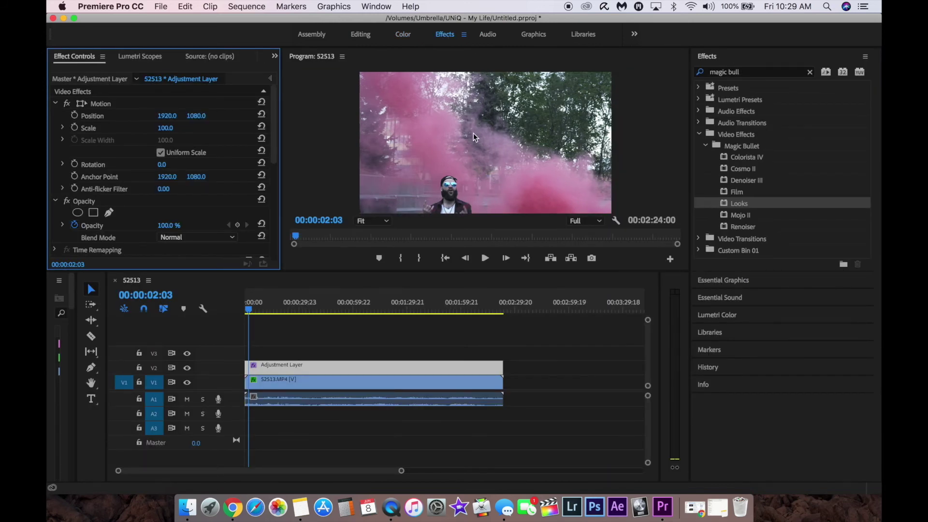
pyautogui.click(810, 72)
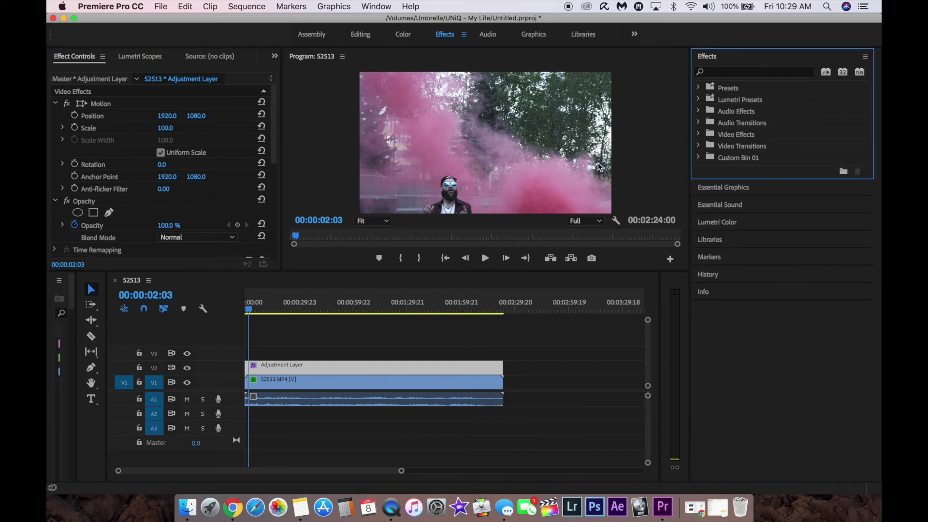
pyautogui.click(721, 73)
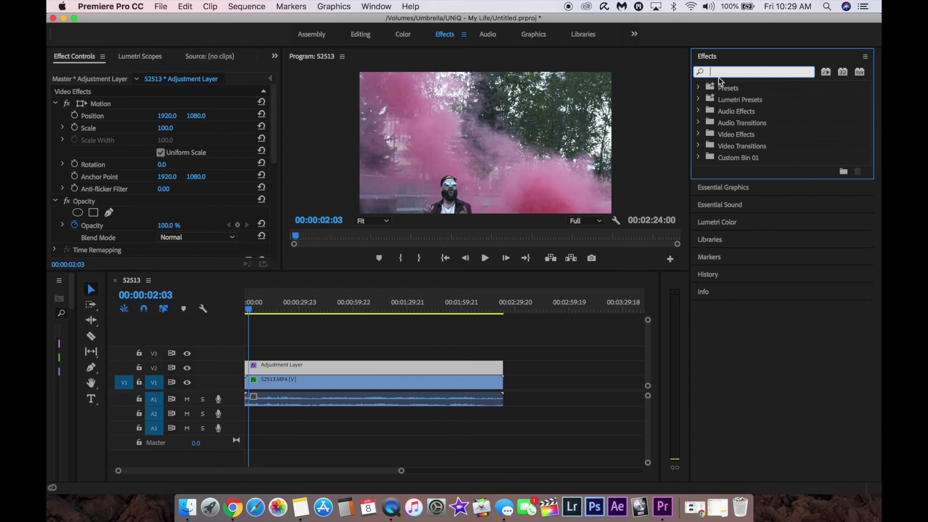
pyautogui.write('crop')
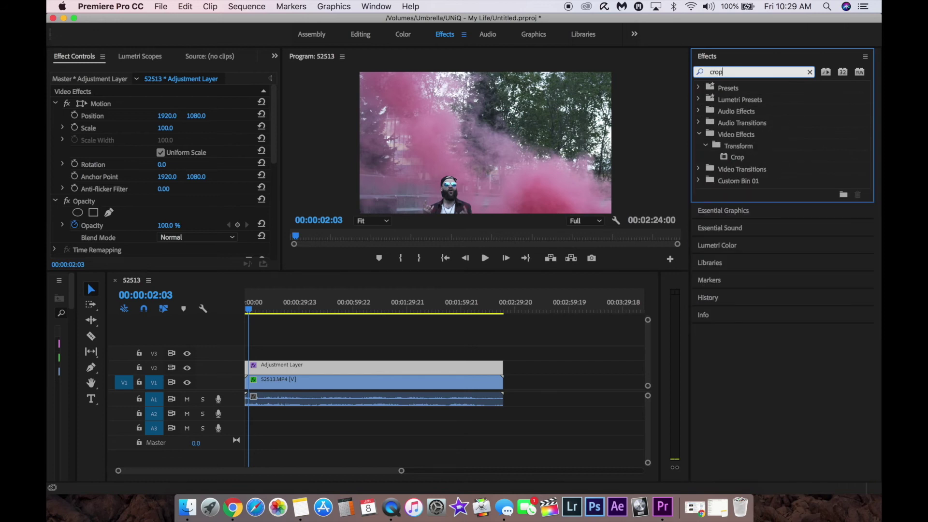
pyautogui.moveTo(742, 158); pyautogui.dragTo(358, 369)
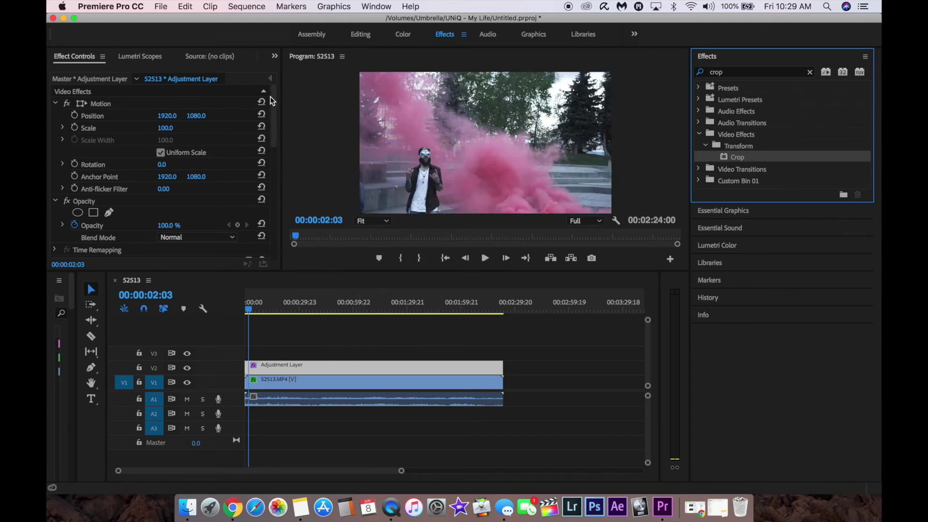
pyautogui.moveTo(270, 98); pyautogui.dragTo(253, 213)
# Set the Crop Top and Bottom values to 12.8% each for letterbox bars
pyautogui.click(167, 189)
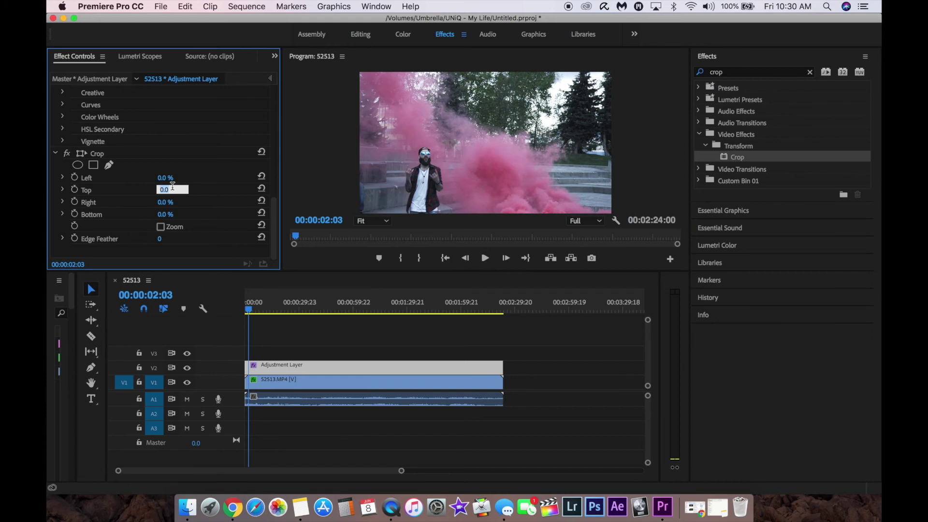
pyautogui.write('12.8')
pyautogui.press('Tab')
pyautogui.press('Tab')
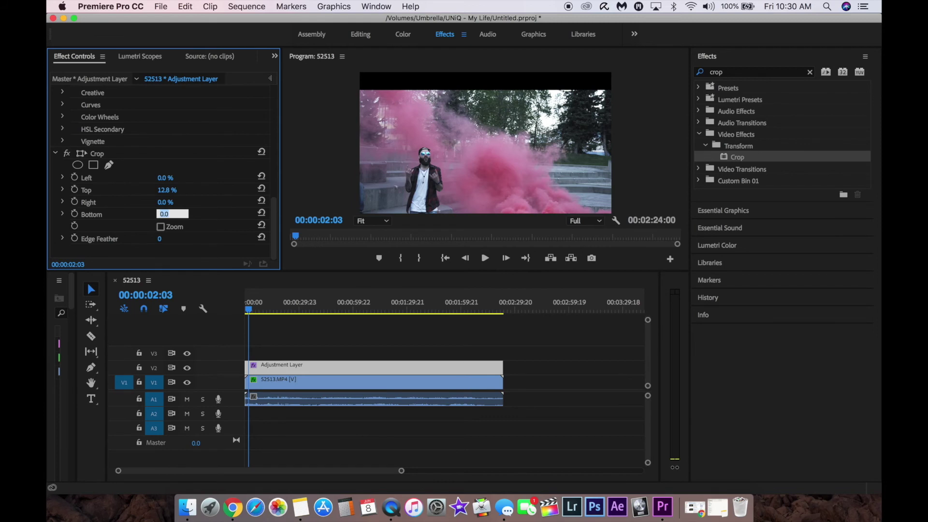
pyautogui.write('12.8')
pyautogui.press('Return')
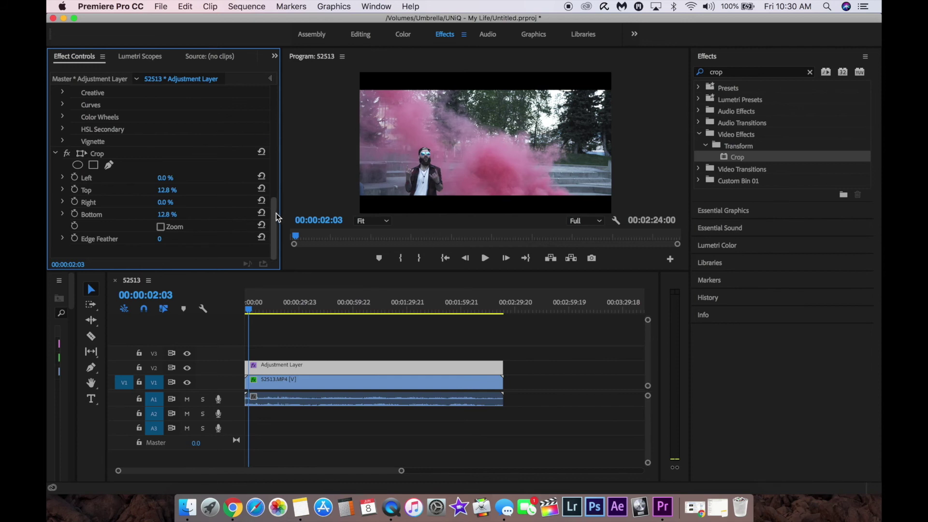
pyautogui.moveTo(277, 213); pyautogui.dragTo(272, 98)
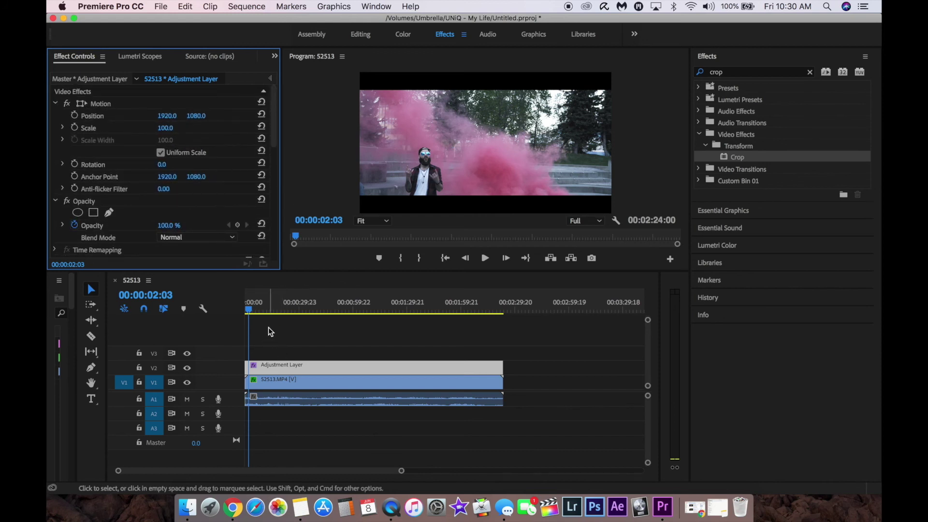
# Move the 52513.MP4 clip's Position Y to 886 and start playback to preview it
pyautogui.click(300, 384)
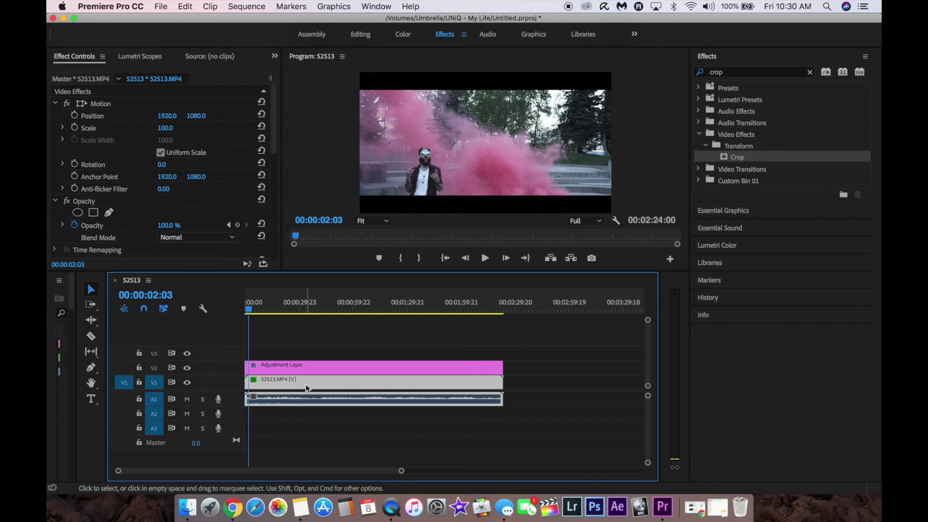
pyautogui.click(306, 373)
pyautogui.click(304, 383)
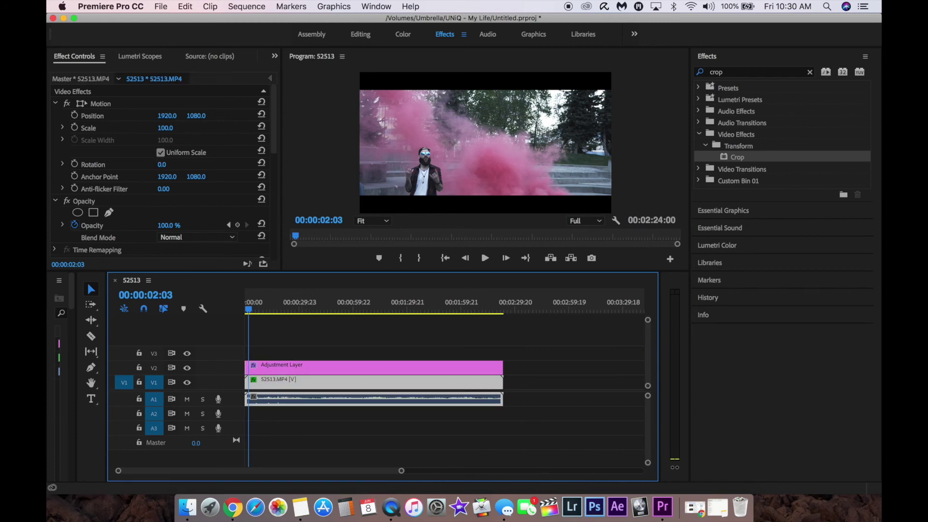
pyautogui.moveTo(196, 115); pyautogui.dragTo(102, 115)
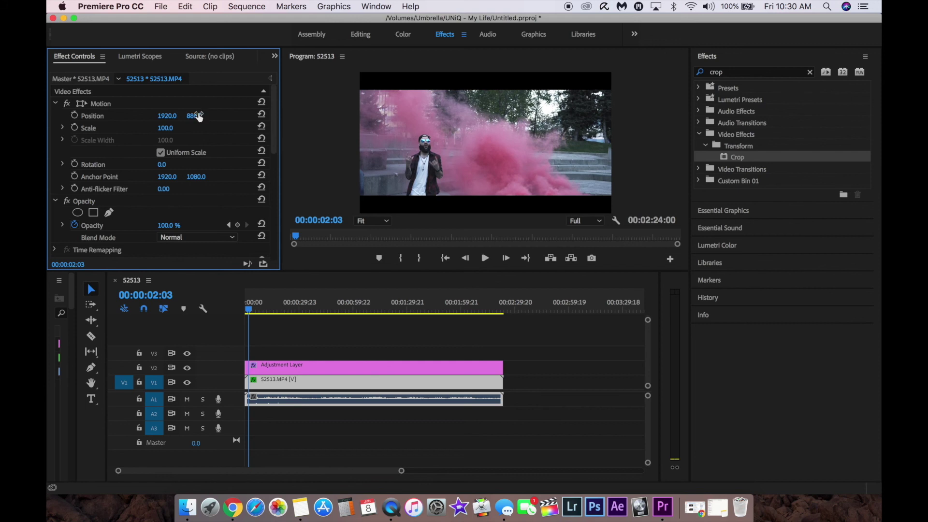
pyautogui.click(289, 370)
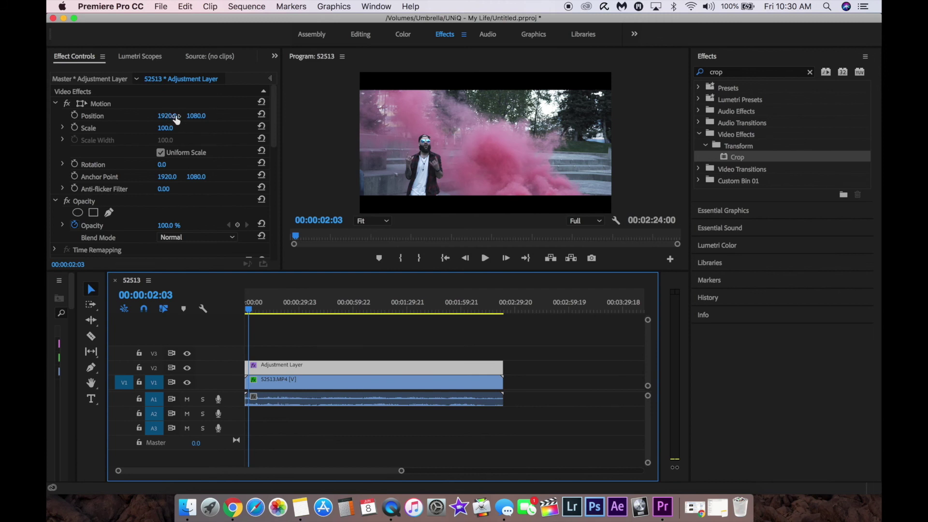
pyautogui.moveTo(177, 120); pyautogui.dragTo(5, 120)
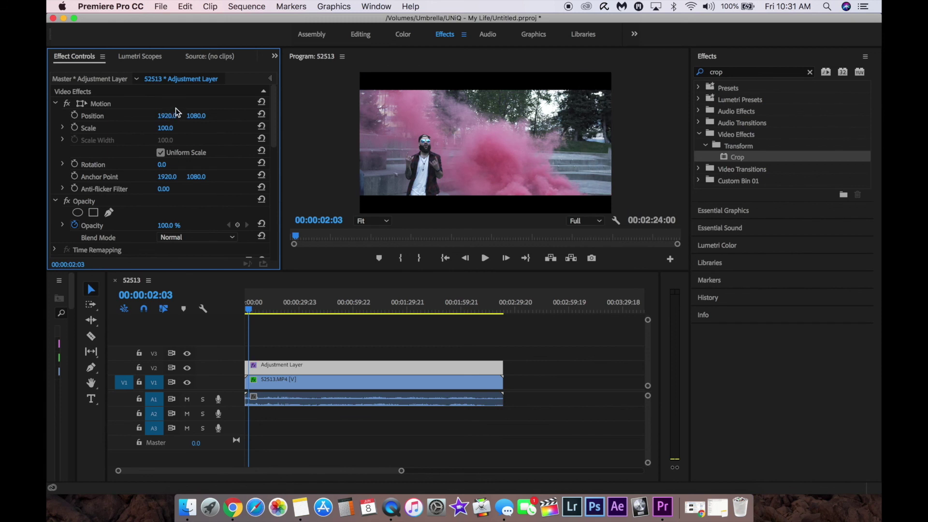
pyautogui.click(304, 384)
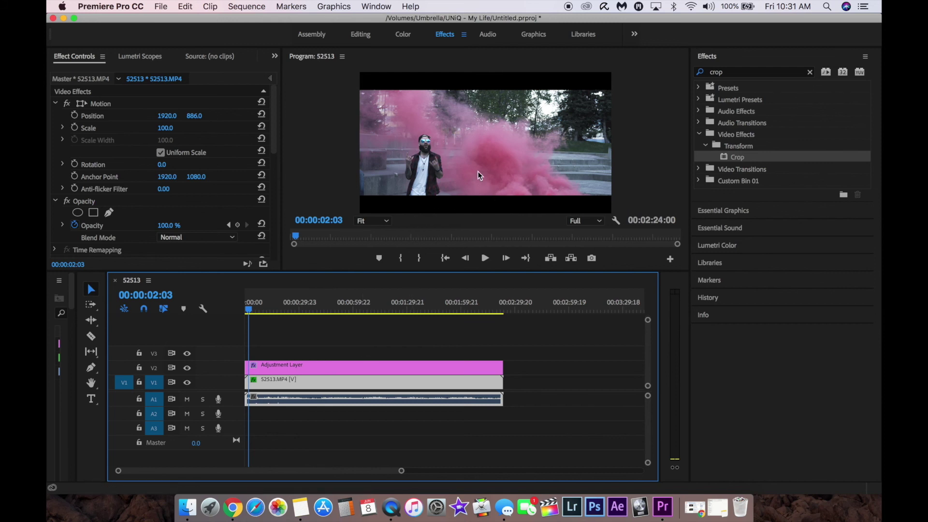
pyautogui.press('space')
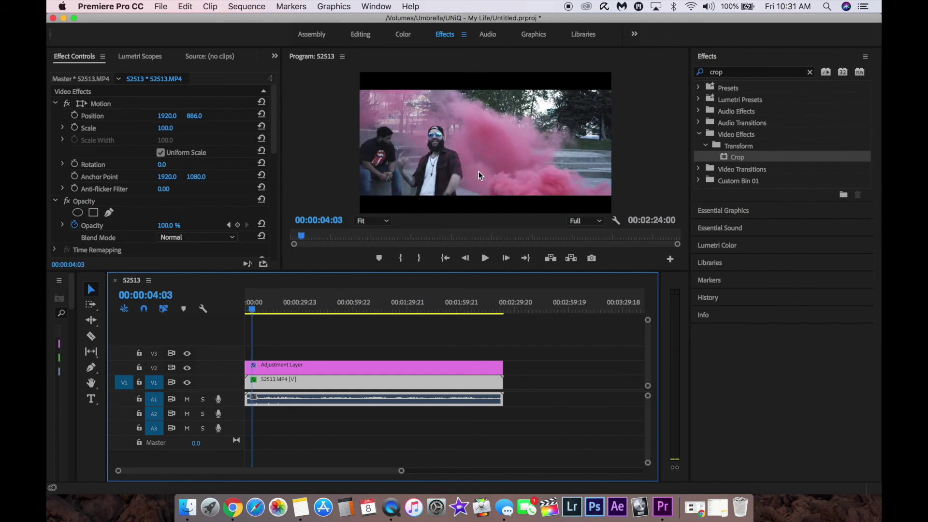
# Stop playback, select the Adjustment Layer and run Sequence > Render In to Out
pyautogui.press('space')
pyautogui.click(320, 369)
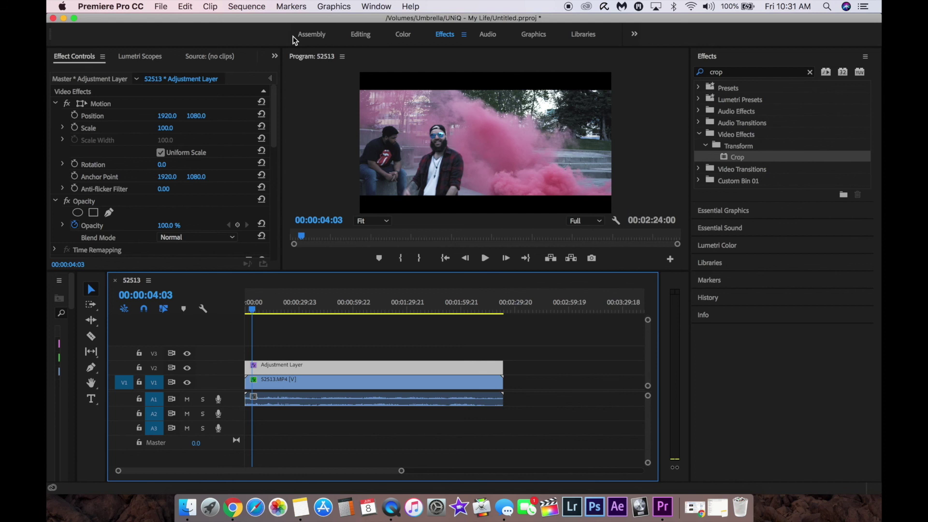
pyautogui.click(246, 6)
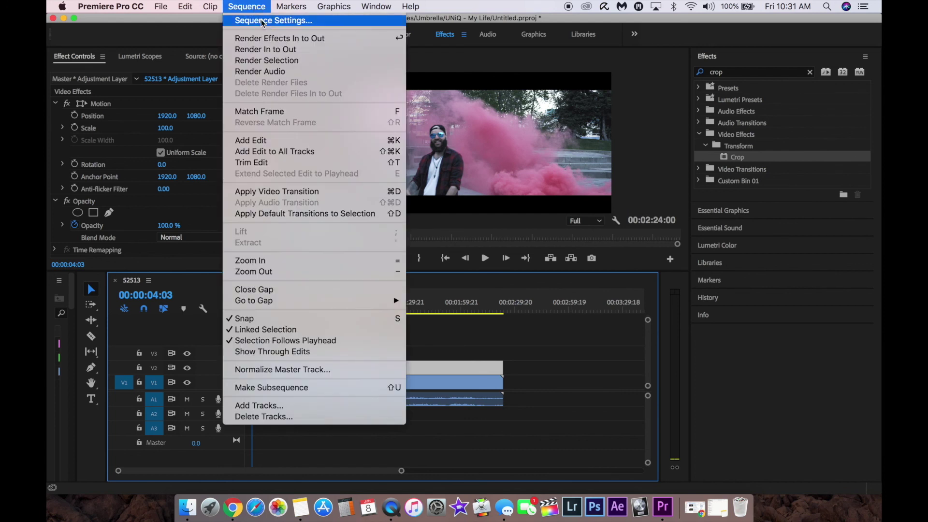
pyautogui.click(282, 51)
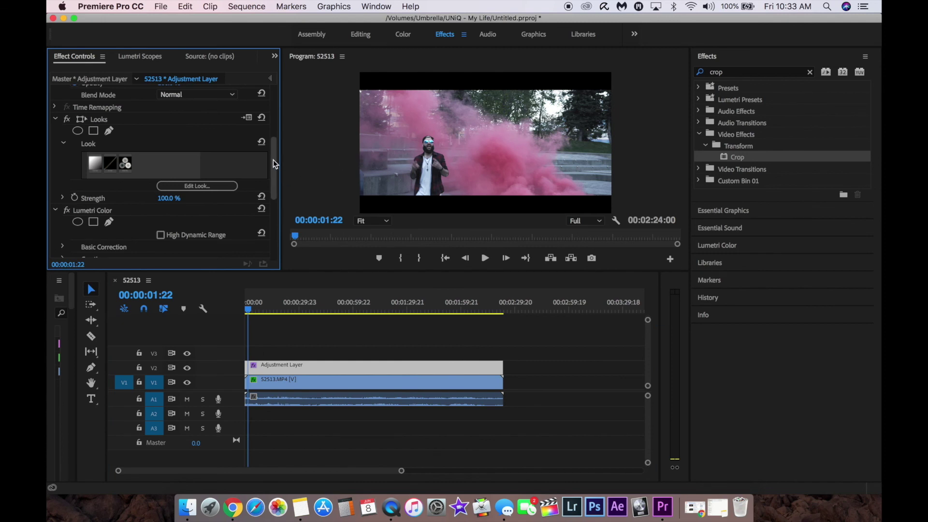
pyautogui.scroll(2, 274, 156)
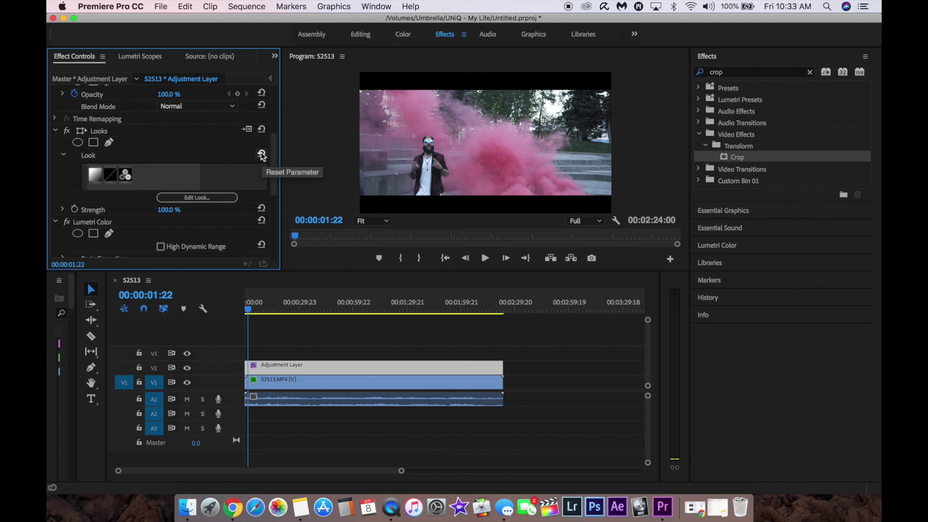
pyautogui.click(261, 155)
pyautogui.scroll(15, 263, 140)
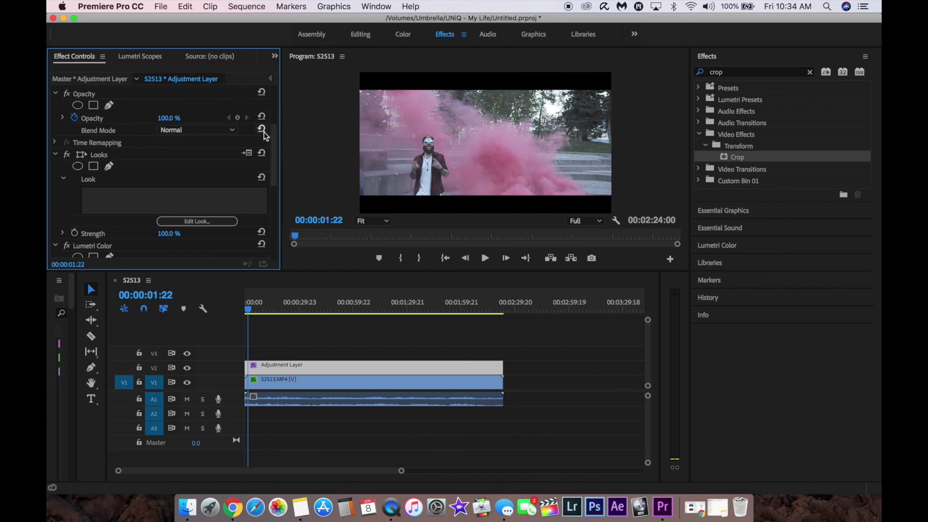
pyautogui.scroll(3, 279, 112)
pyautogui.click(403, 34)
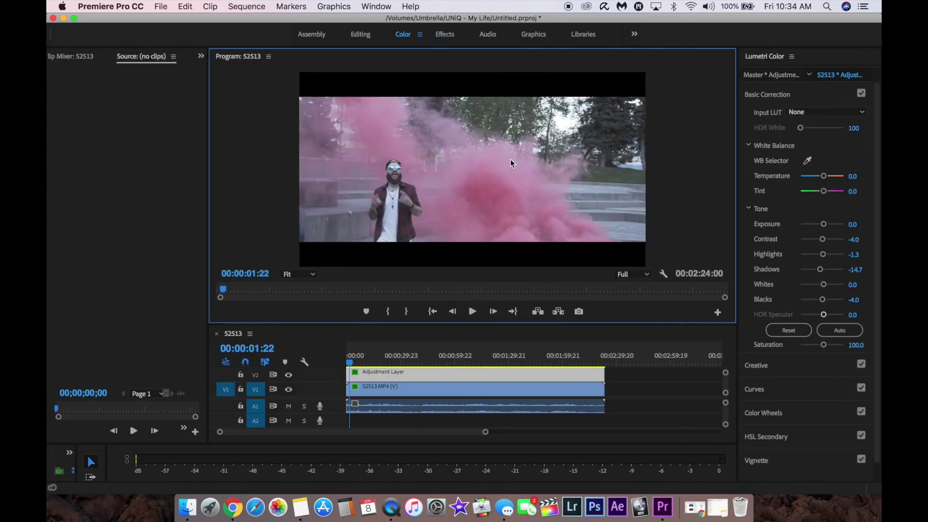
pyautogui.click(847, 94)
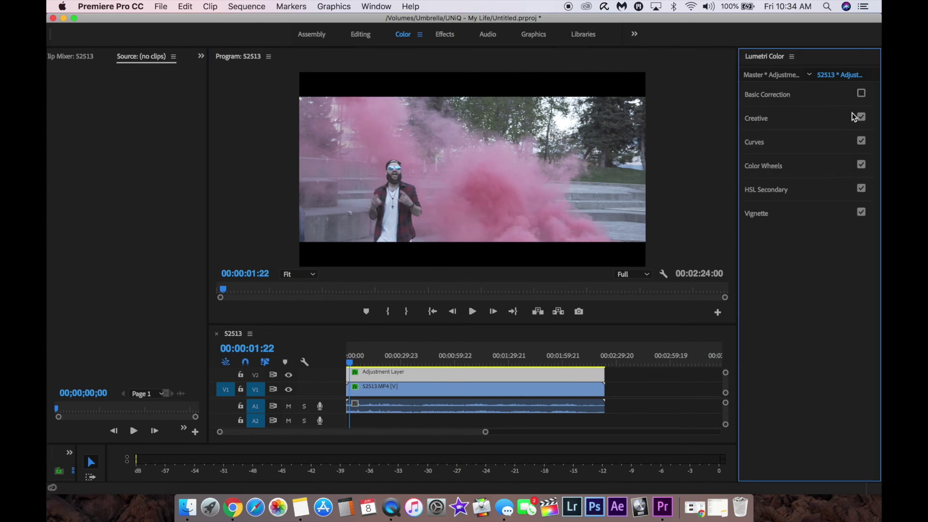
pyautogui.click(862, 141)
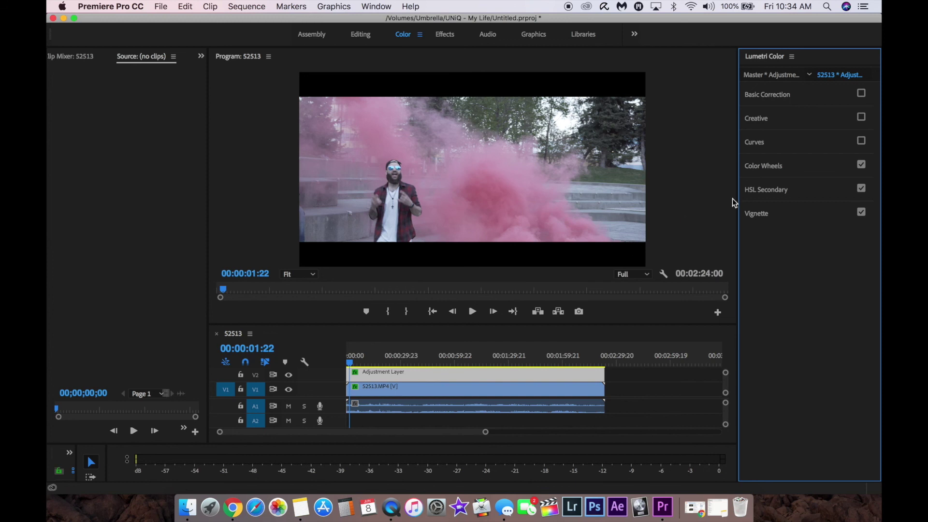
pyautogui.click(862, 94)
pyautogui.click(862, 117)
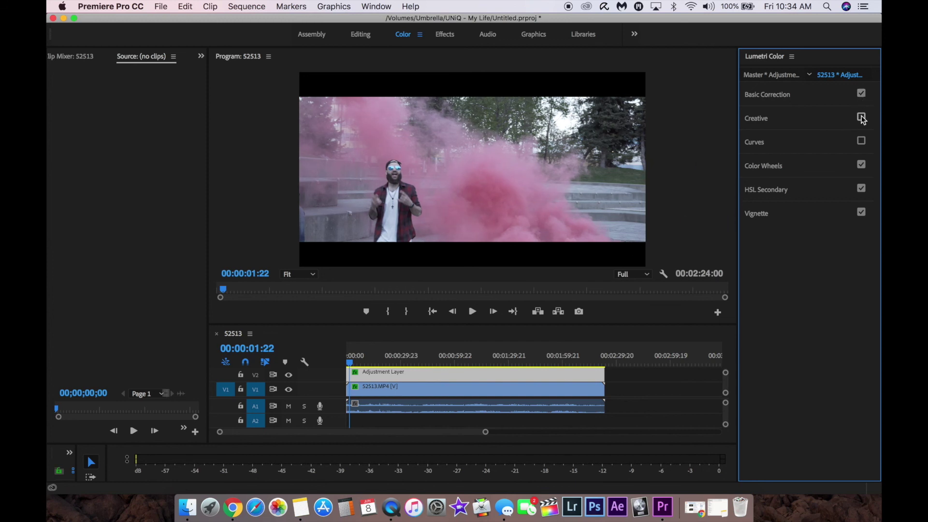
pyautogui.click(862, 141)
pyautogui.click(445, 33)
pyautogui.moveTo(275, 97); pyautogui.dragTo(269, 190)
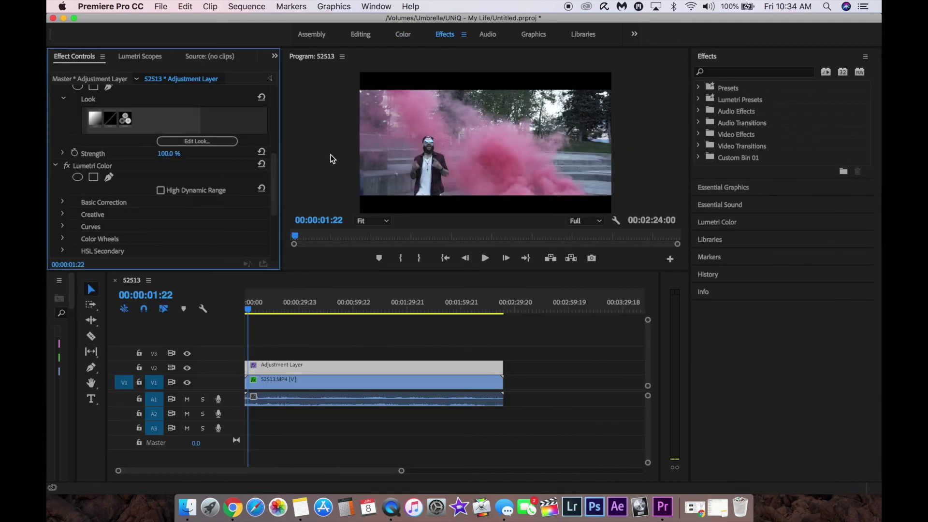